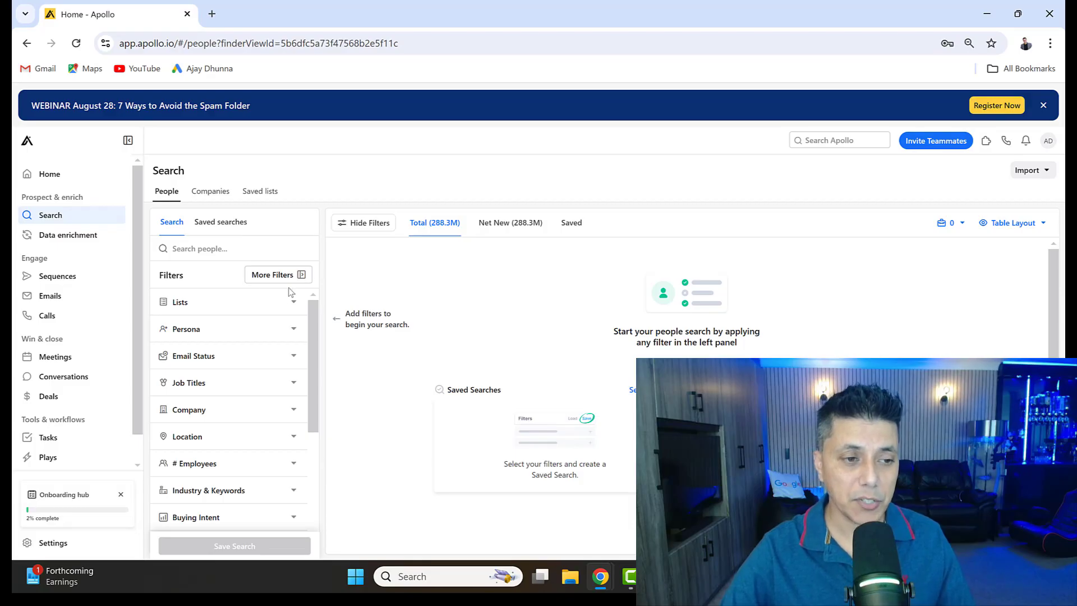
- Filter the people search by email status, including both Likely to engage and Verified emails
scroll(291, 302, down, 2)
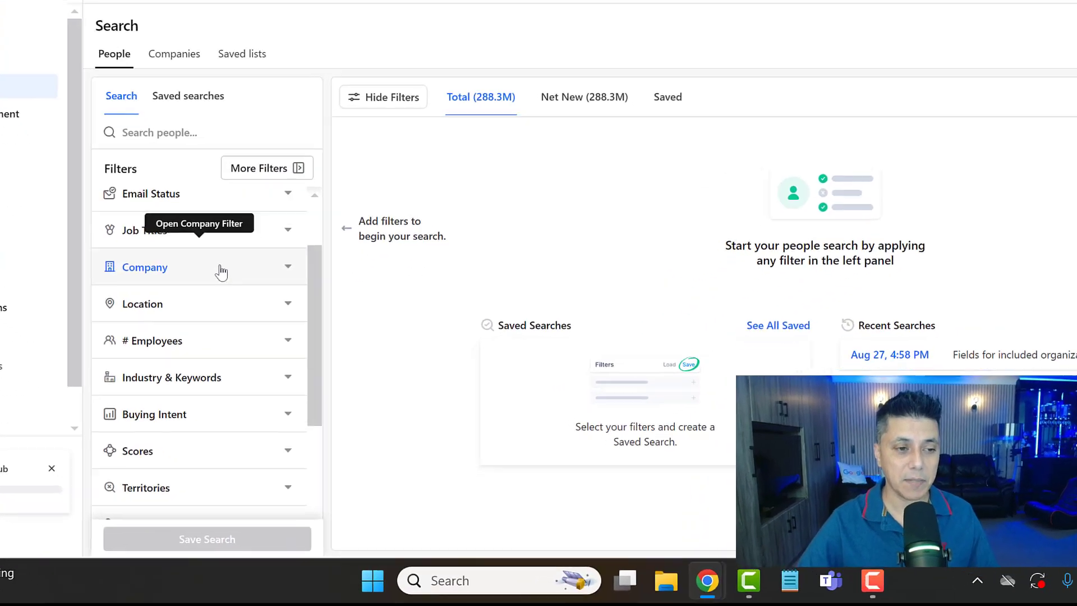
scroll(221, 272, up, 2)
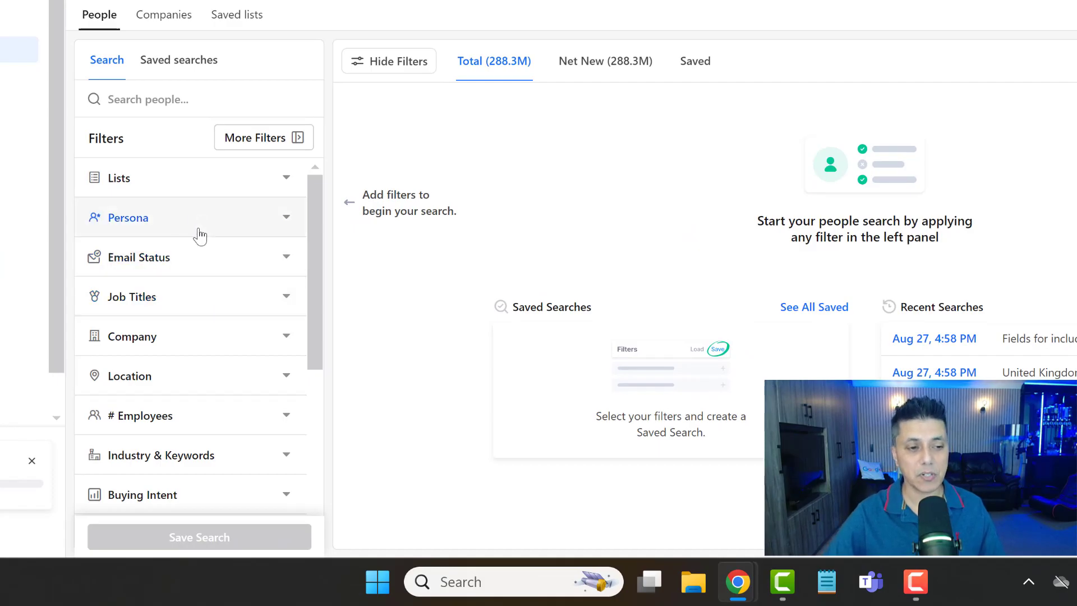
click(286, 262)
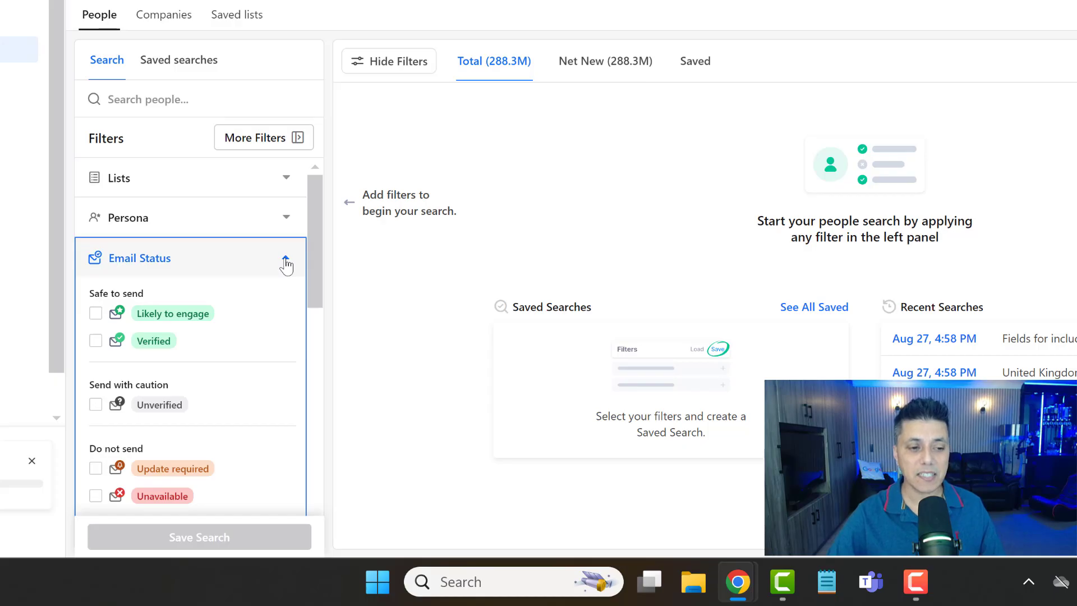
mouse_move(173, 324)
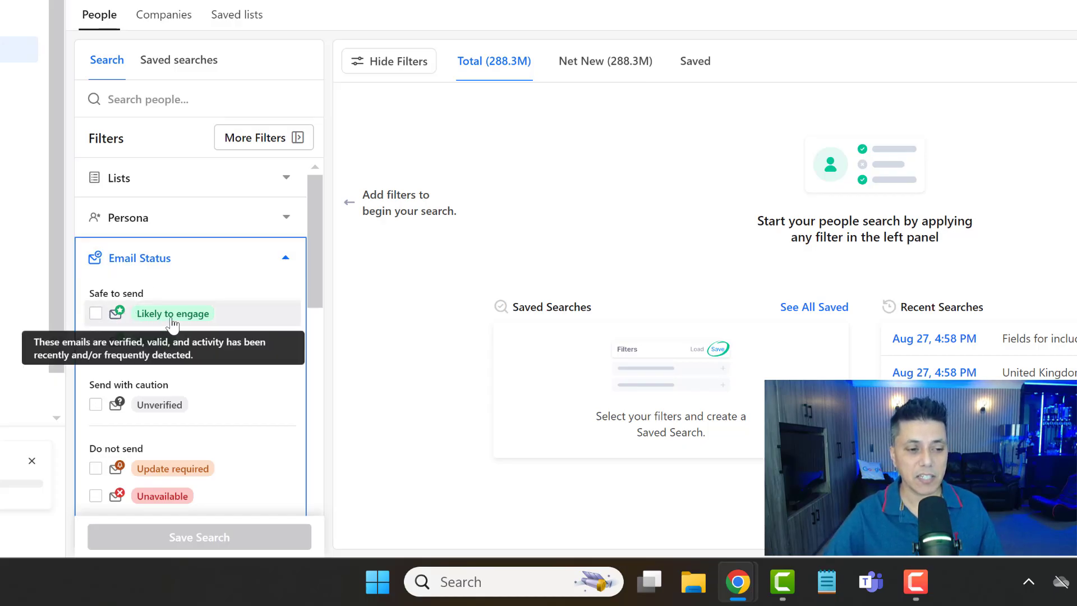
click(96, 314)
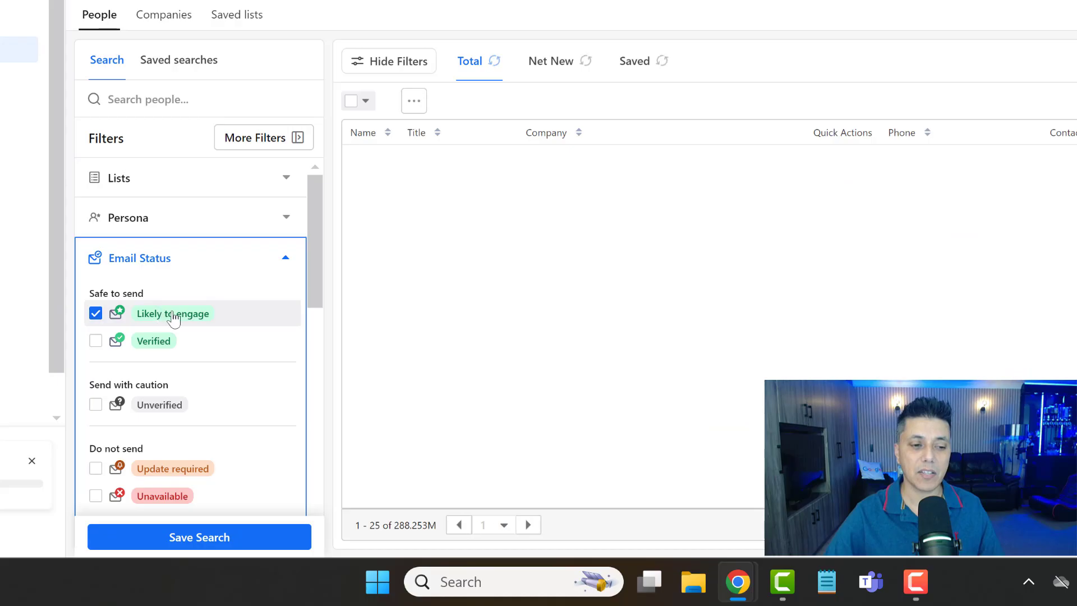
click(95, 341)
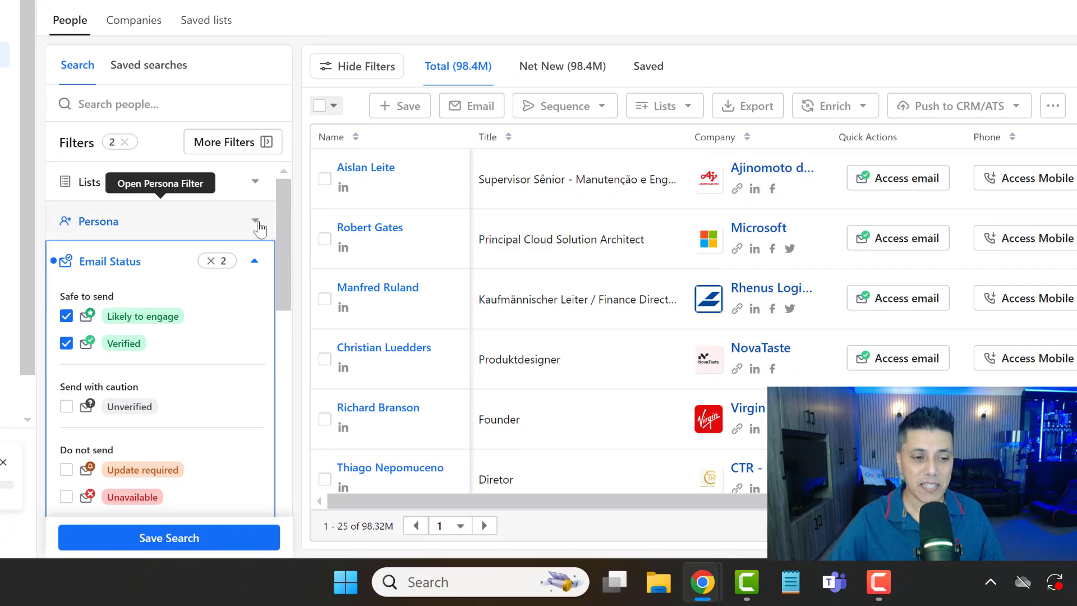
click(255, 262)
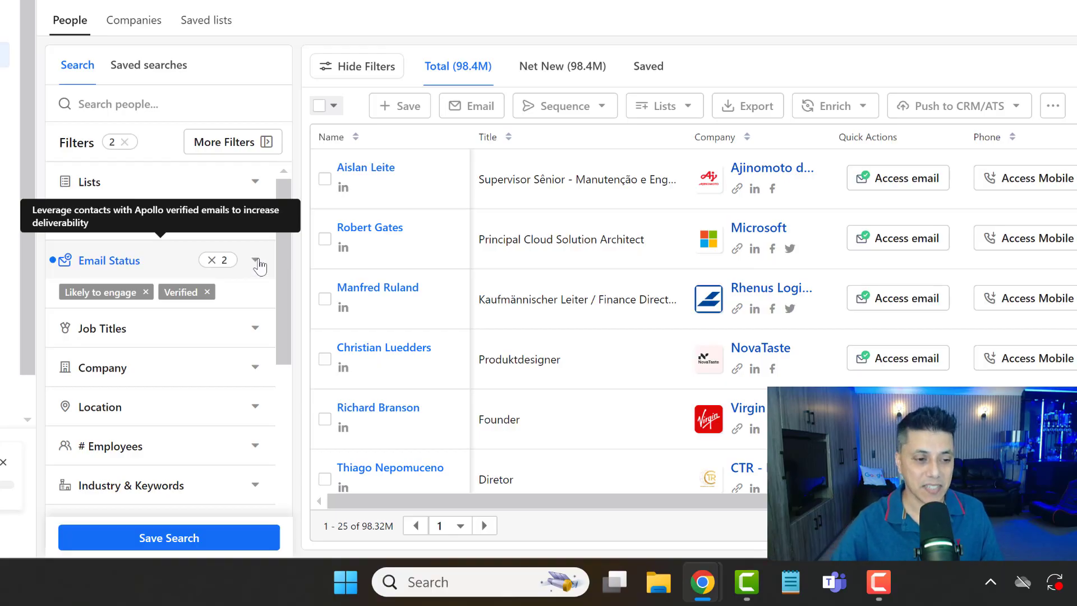
- Filter the people search to contacts whose job title is owner
scroll(287, 314, down, 2)
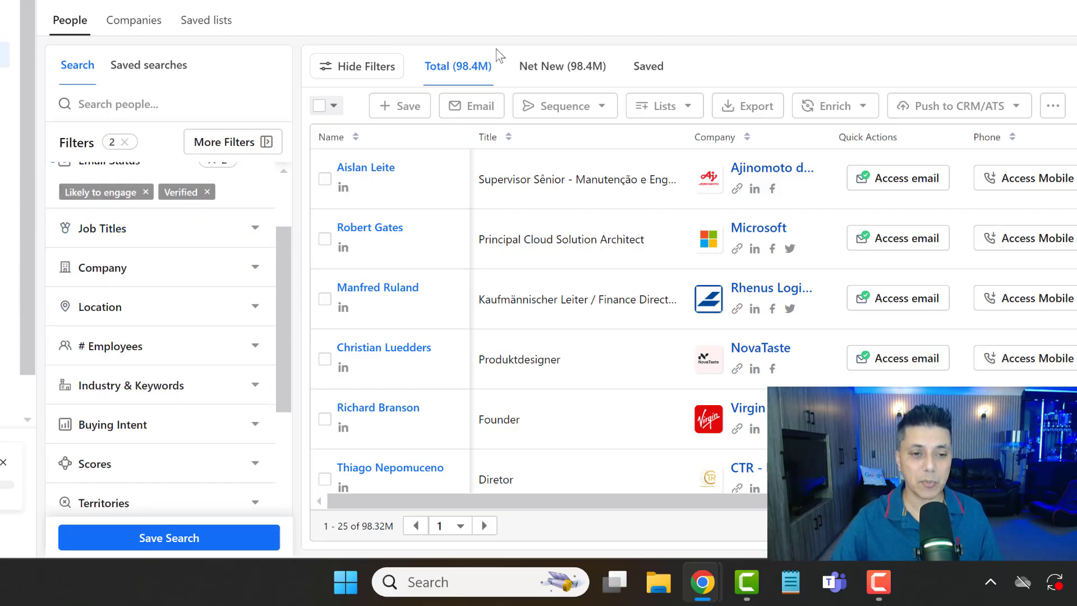
click(255, 230)
click(142, 303)
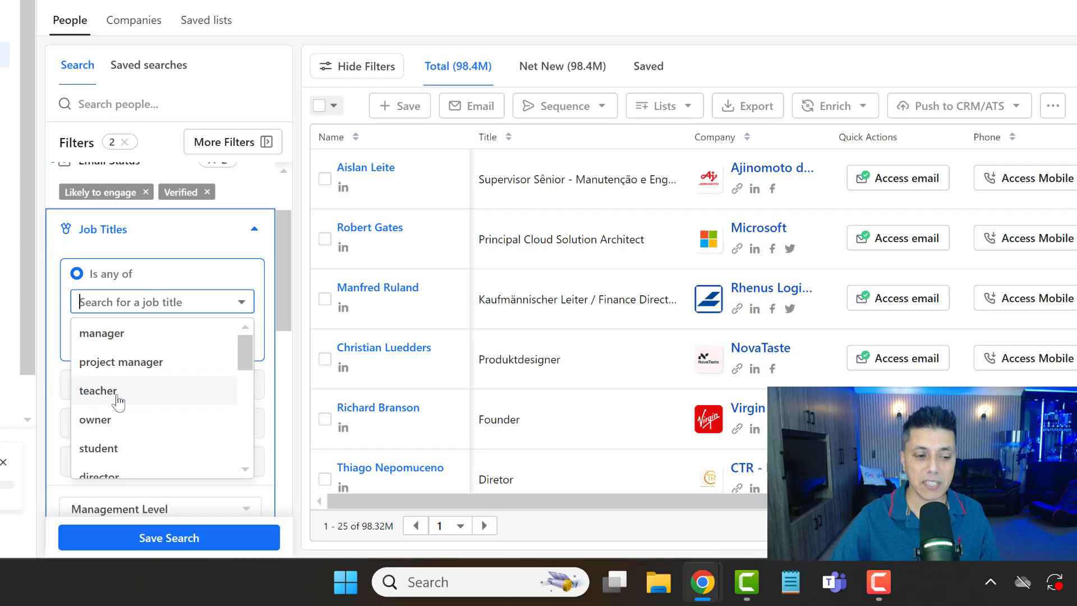
scroll(118, 400, down, 2)
scroll(122, 346, up, 2)
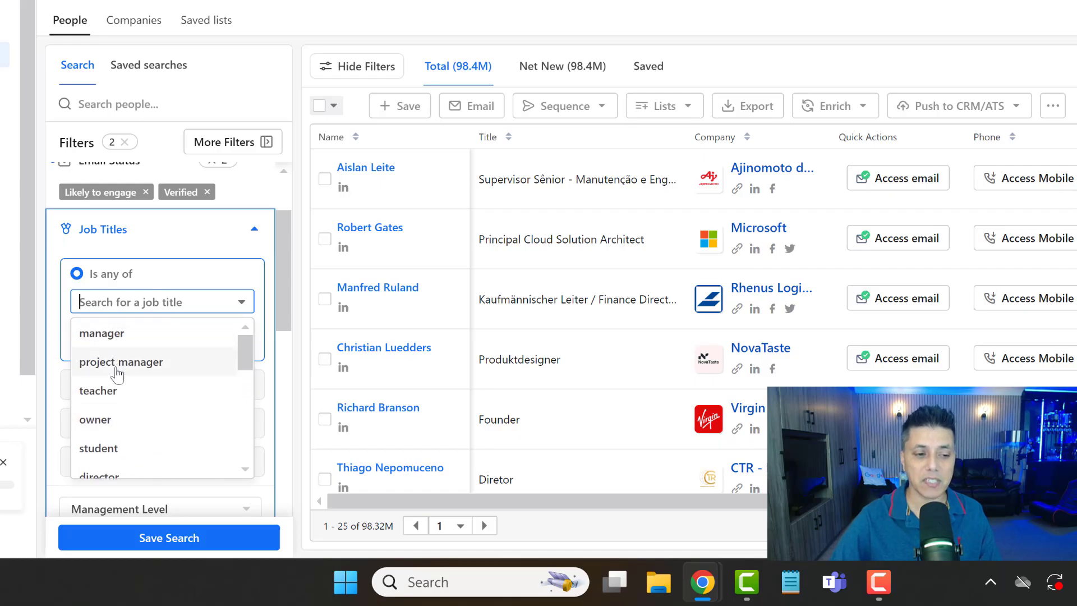
click(96, 431)
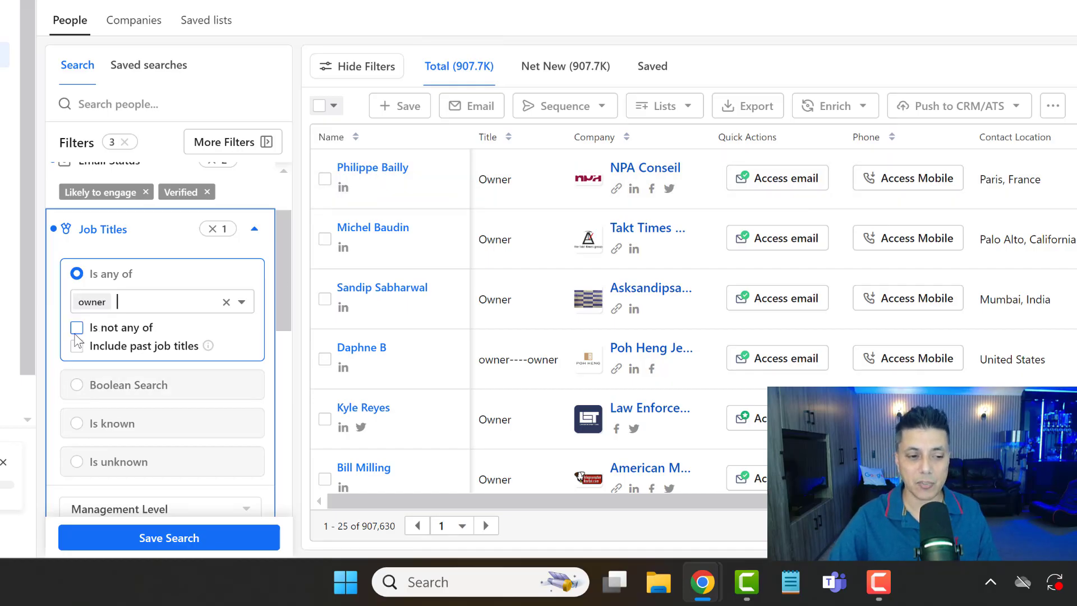
click(77, 328)
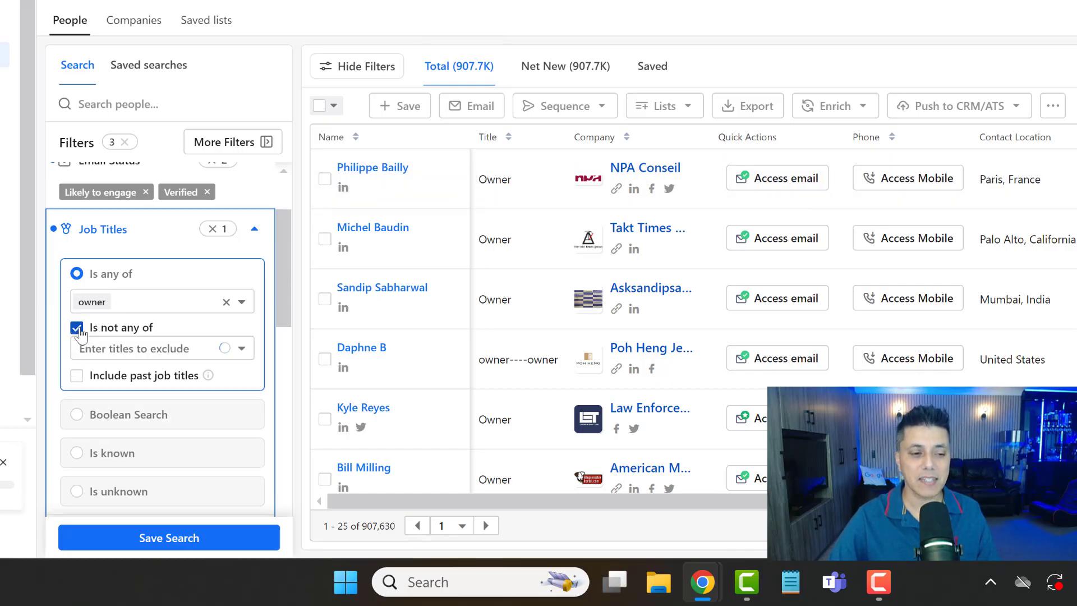
click(152, 350)
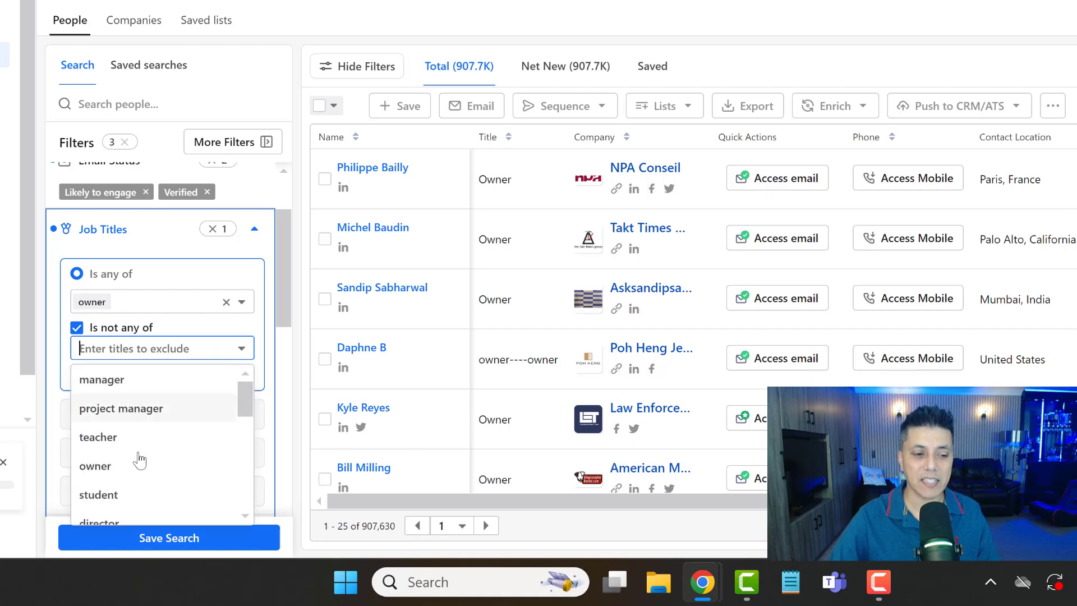
click(77, 328)
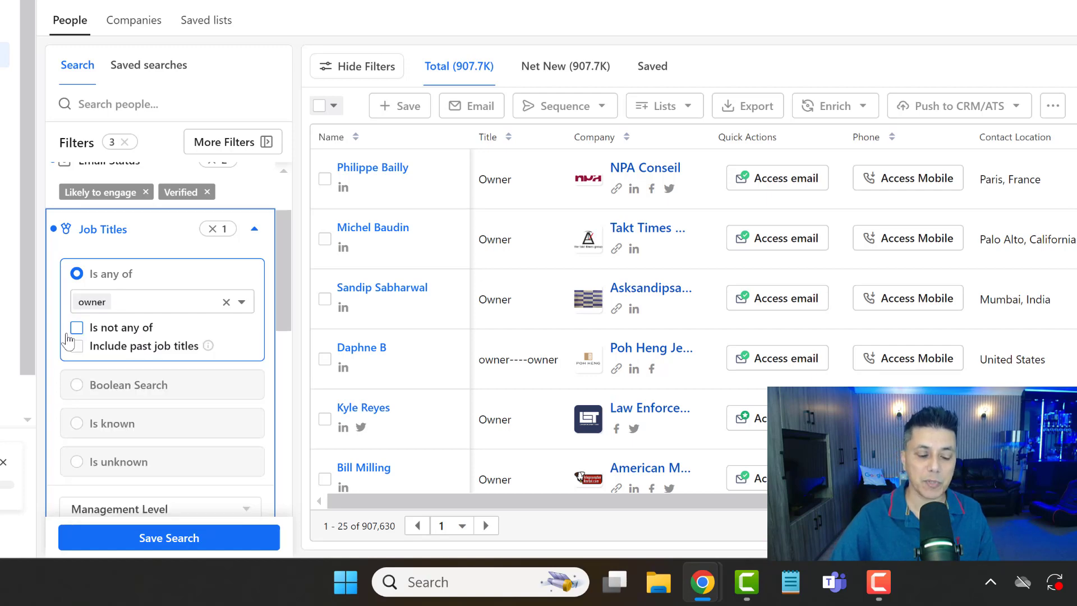
- Close the job title filter and restrict the contact location to United Kingdom
click(256, 232)
scroll(253, 305, down, 2)
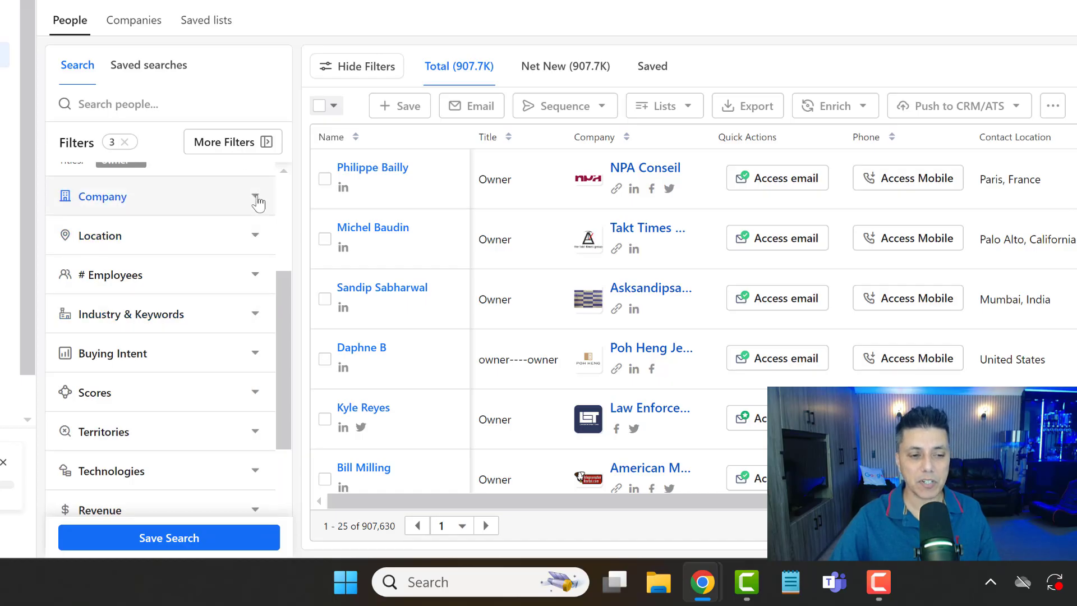
click(253, 242)
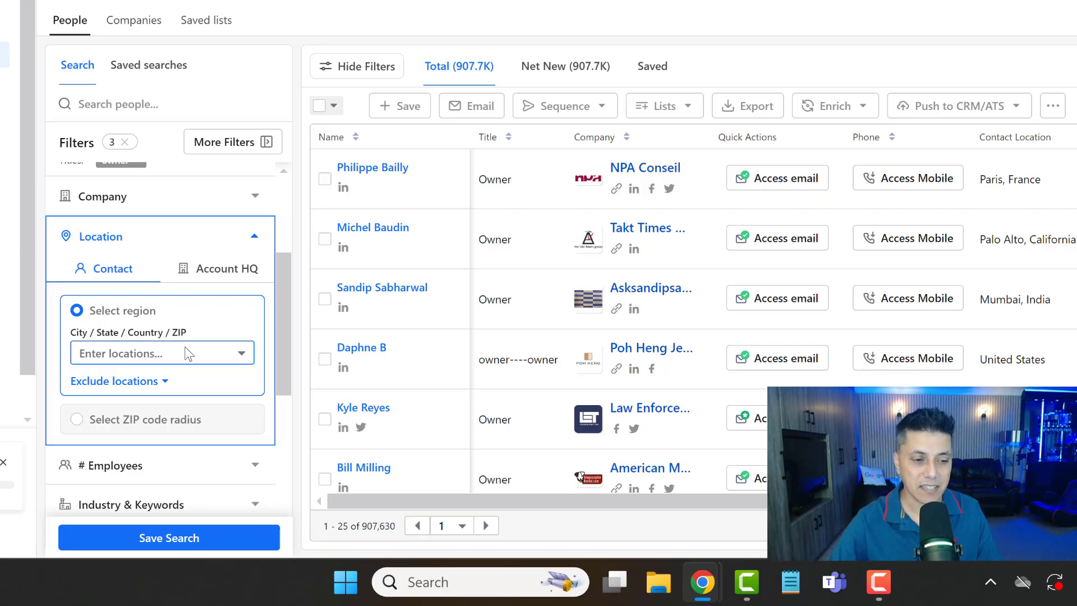
click(184, 350)
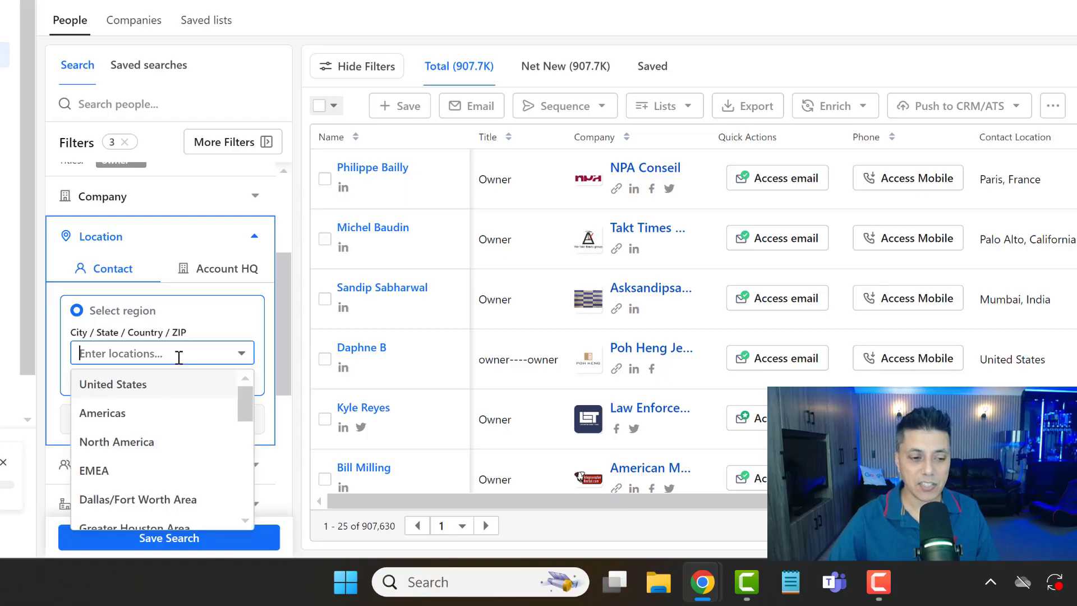
text(unit)
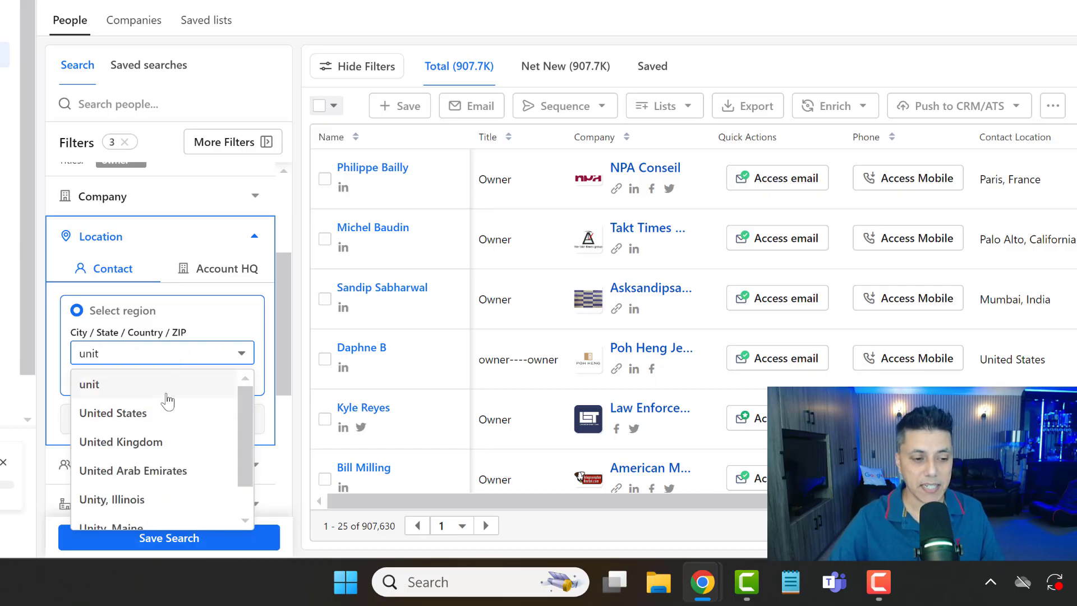
click(140, 443)
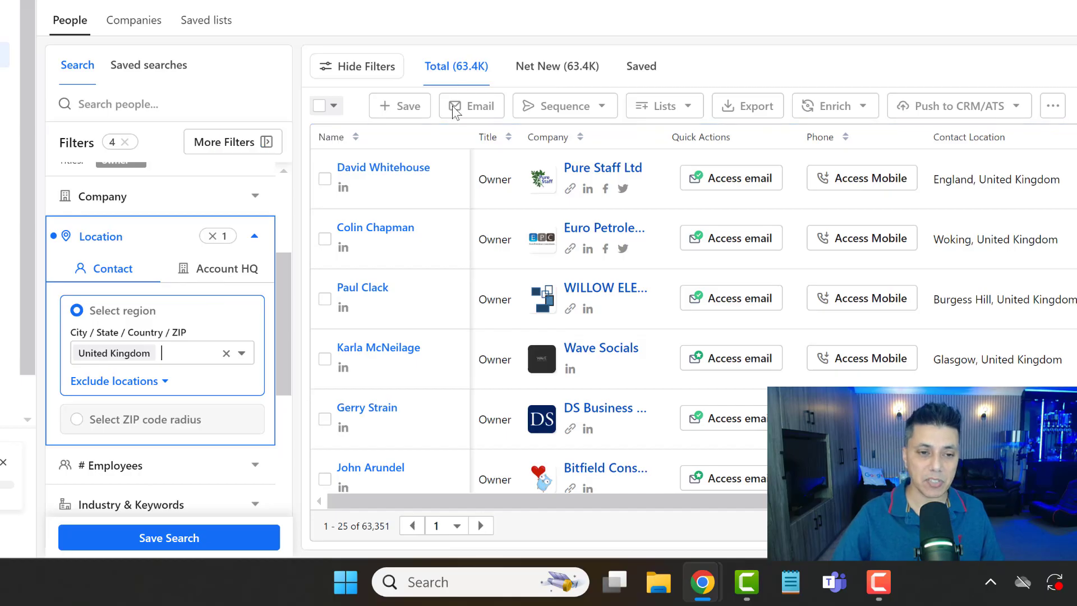
- Limit the number of employees to the predefined ranges 1-10, 11-20, 21-50, 51-100, 101-200 and 201-500
scroll(278, 380, down, 4)
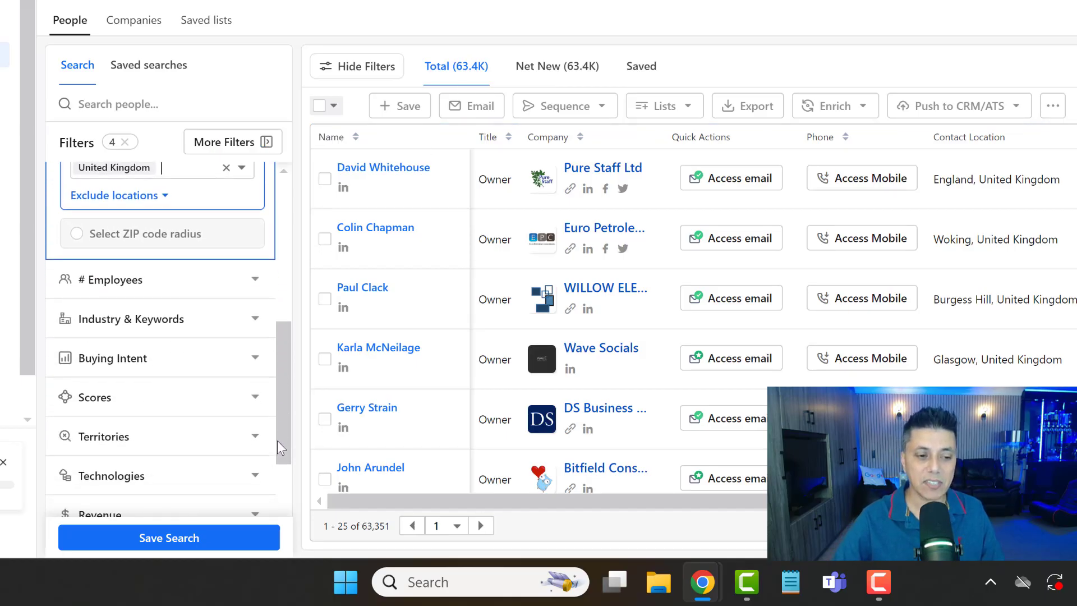
click(254, 247)
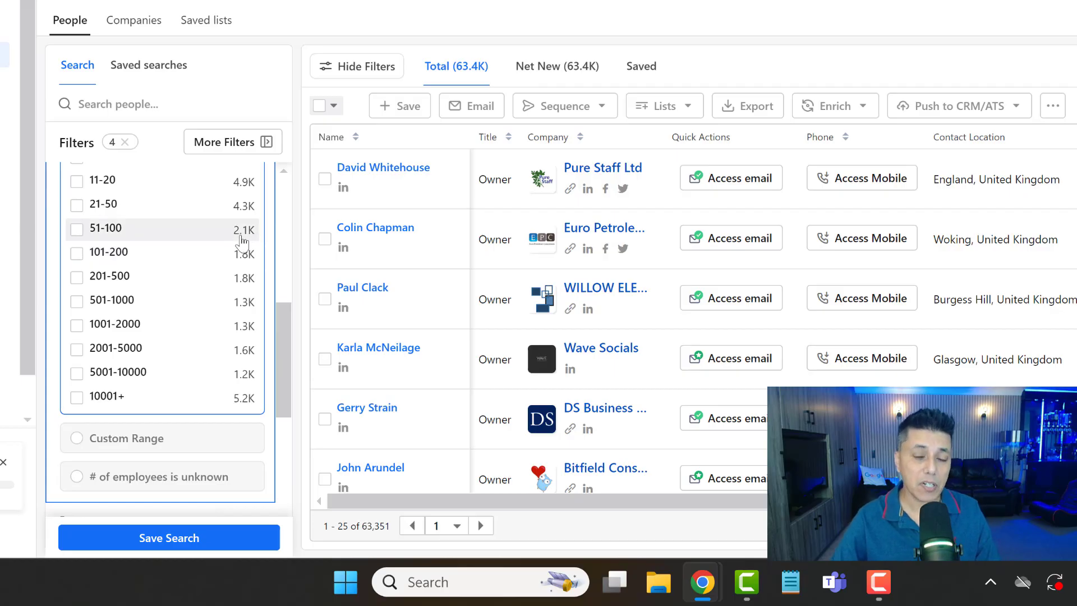
scroll(242, 243, up, 2)
scroll(241, 243, down, 2)
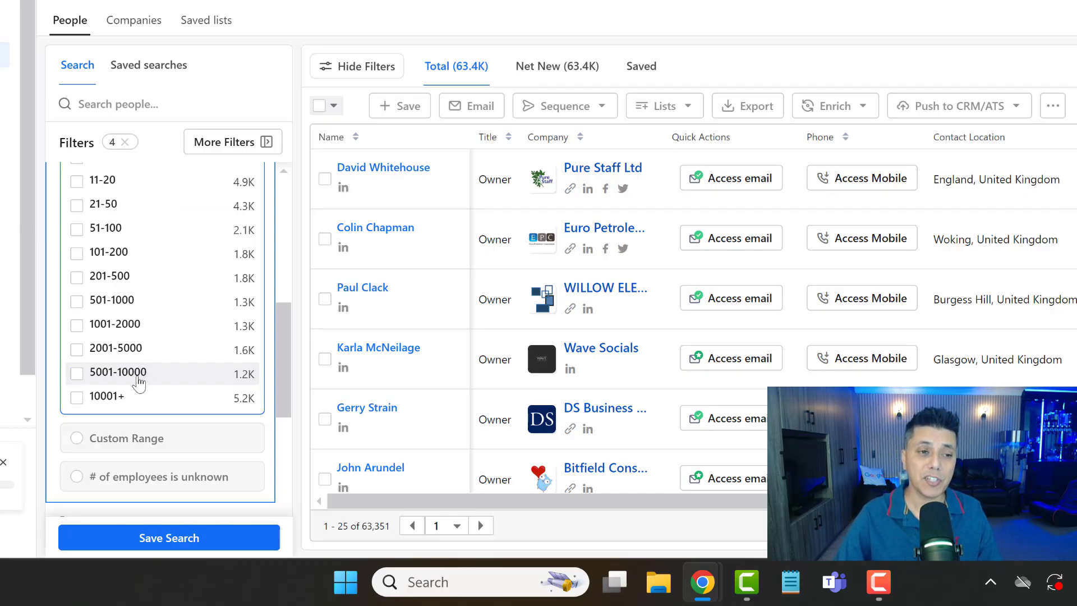
scroll(134, 376, up, 2)
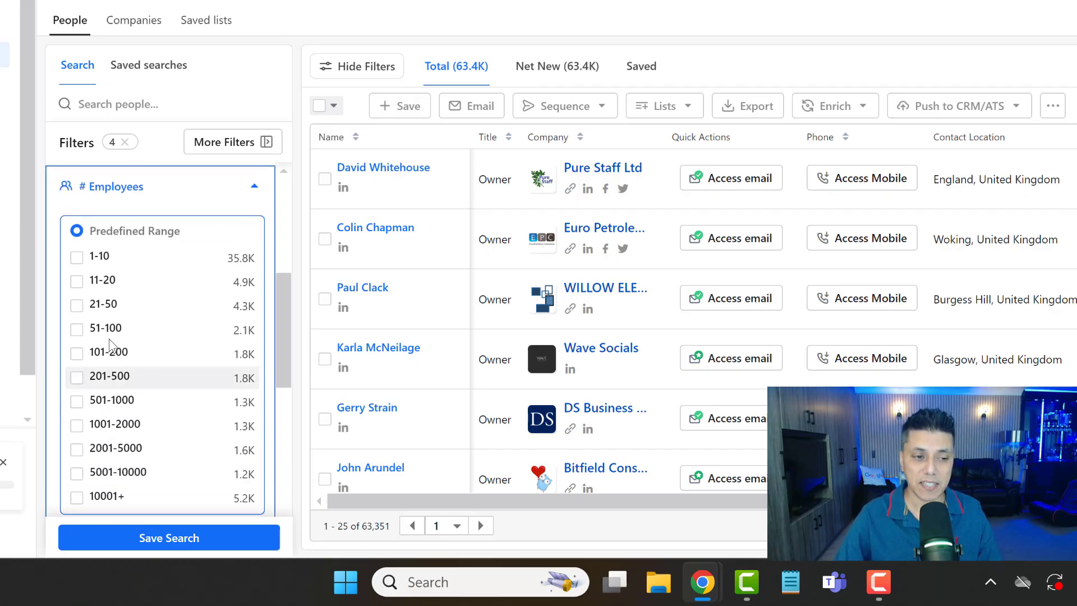
click(84, 264)
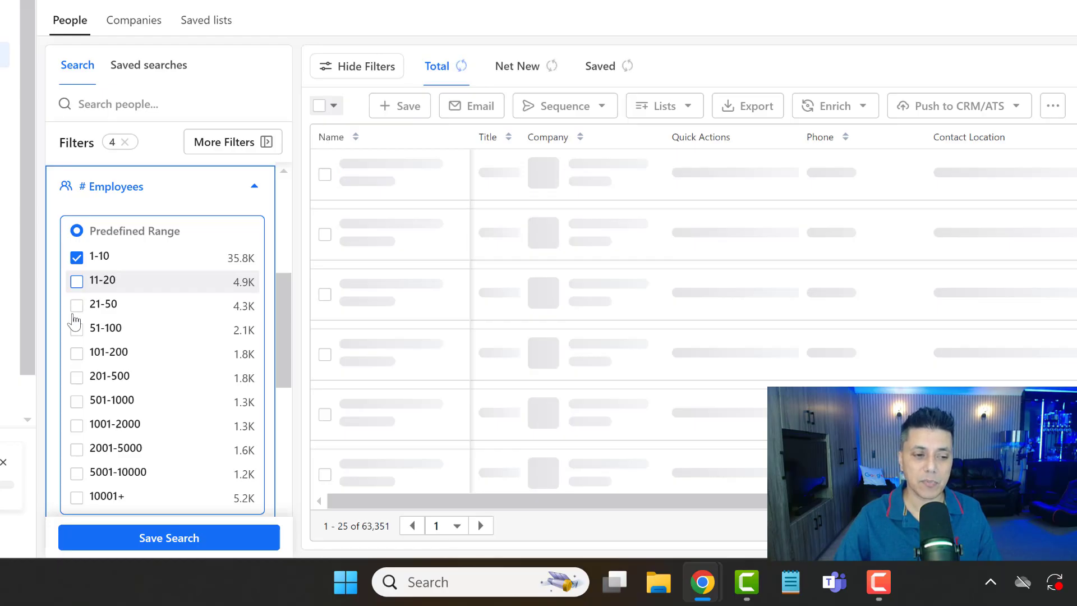
click(76, 282)
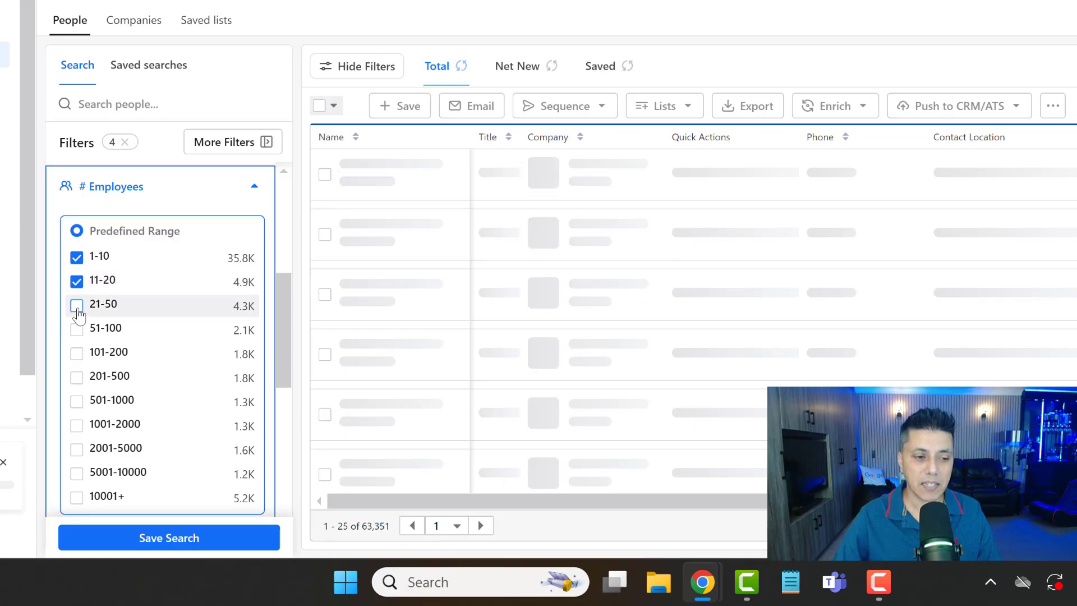
click(77, 355)
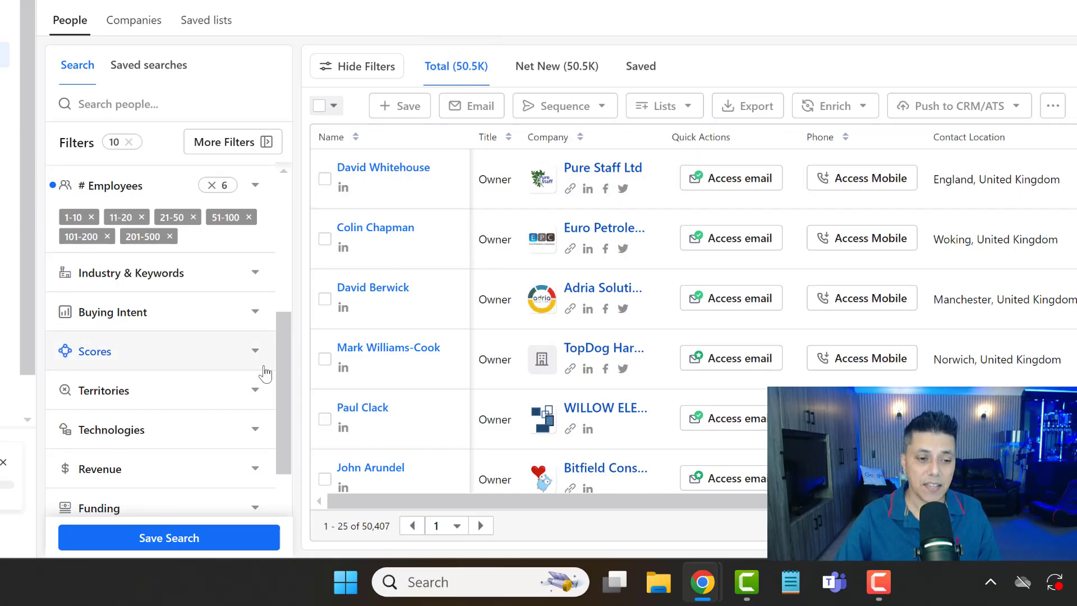
- Filter the search to companies in the automotive industry
scroll(285, 366, up, 1)
scroll(248, 308, down, 1)
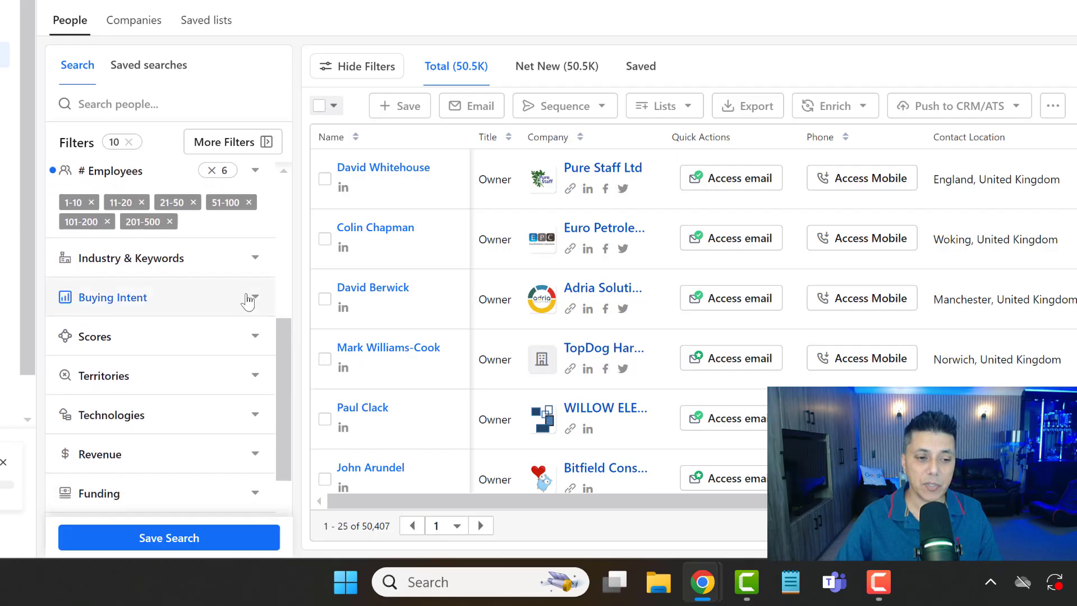
click(251, 259)
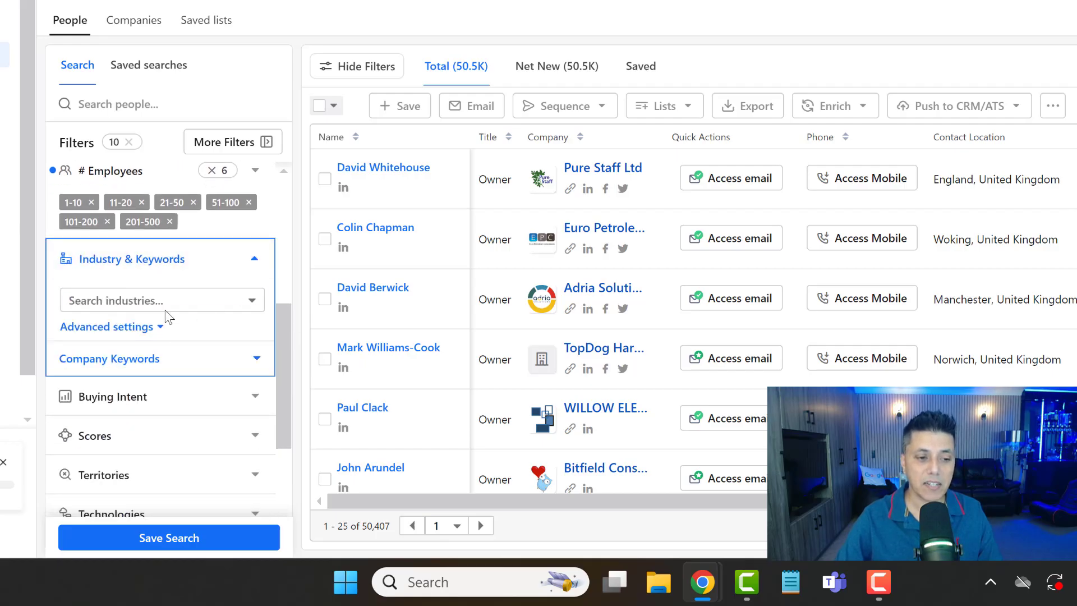
click(193, 300)
scroll(163, 396, down, 3)
scroll(163, 395, down, 2)
scroll(112, 401, up, 2)
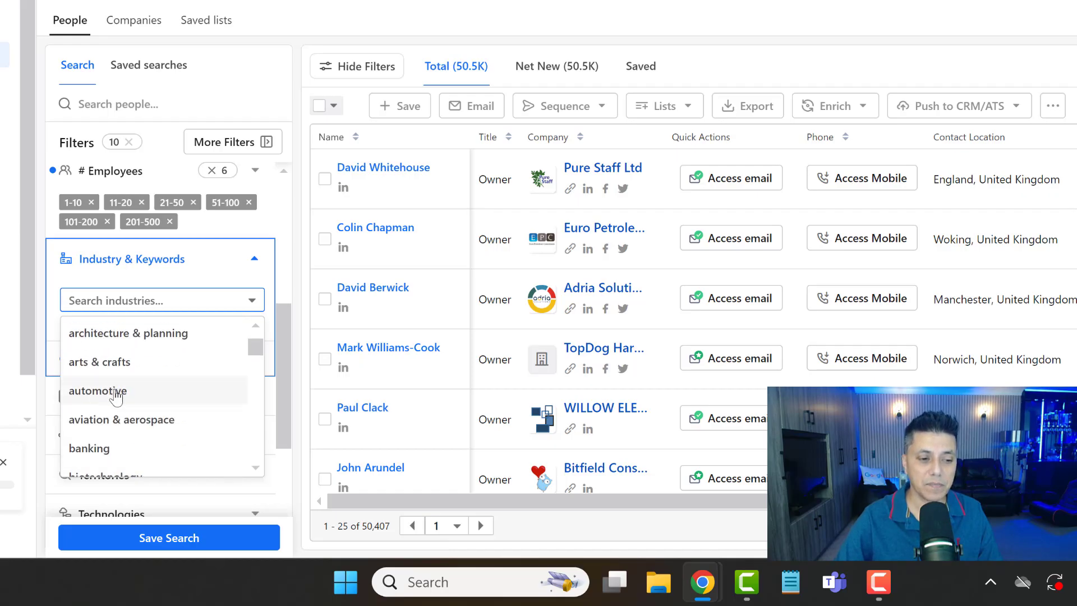
click(99, 391)
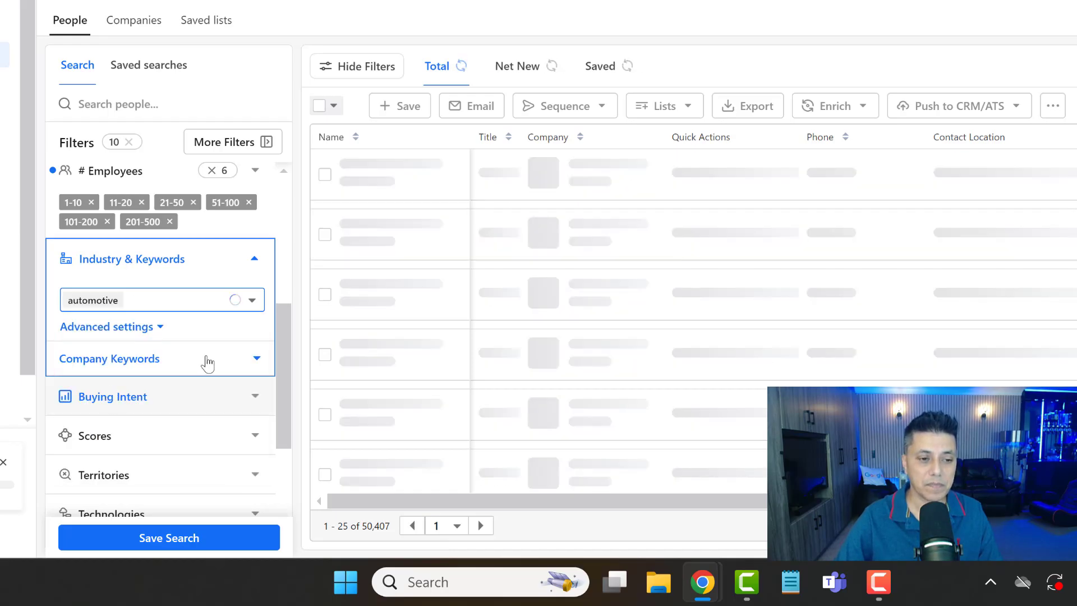
click(264, 273)
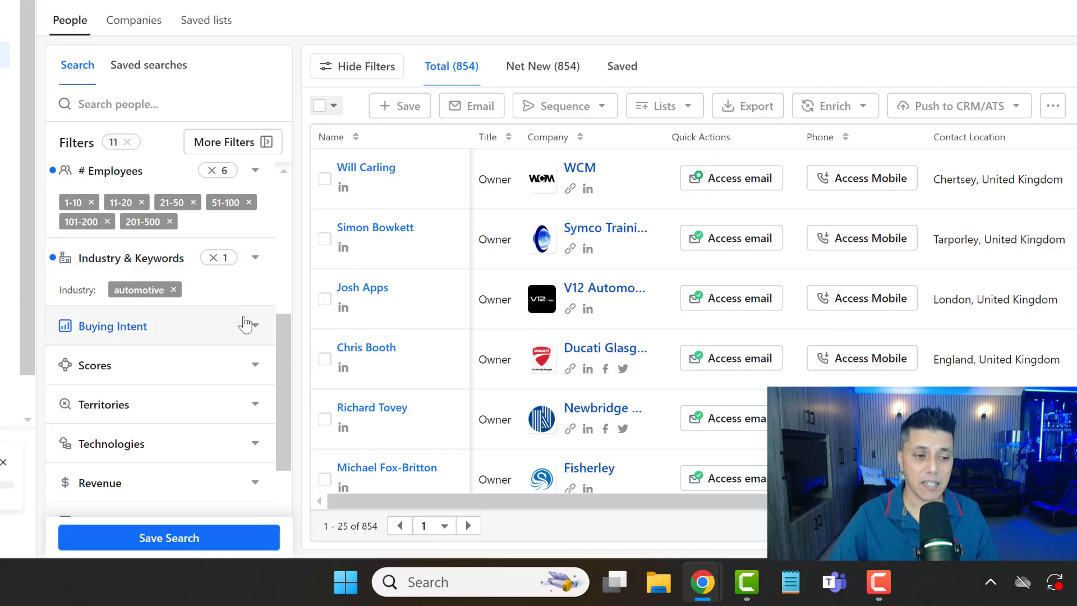
- Try restricting the industry and keywords filter to companies that include the keyword mot
mouse_move(245, 327)
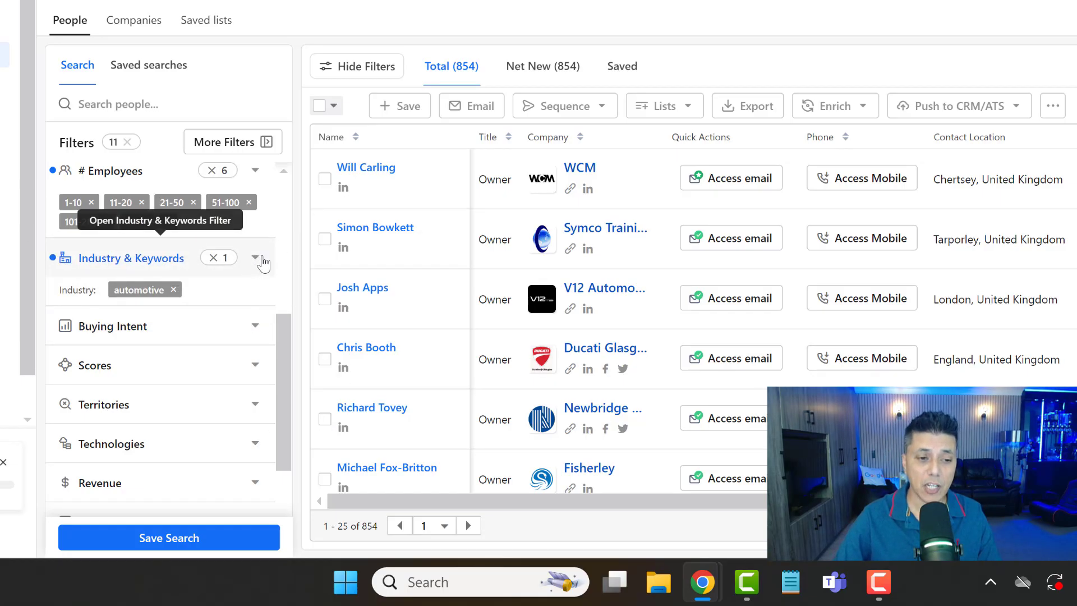
click(255, 259)
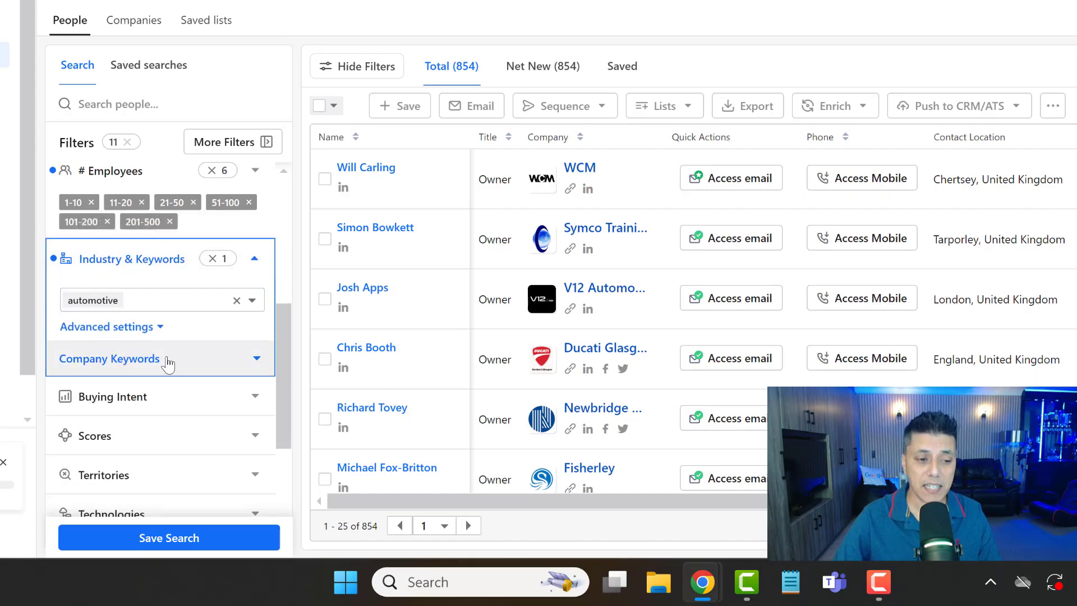
click(266, 364)
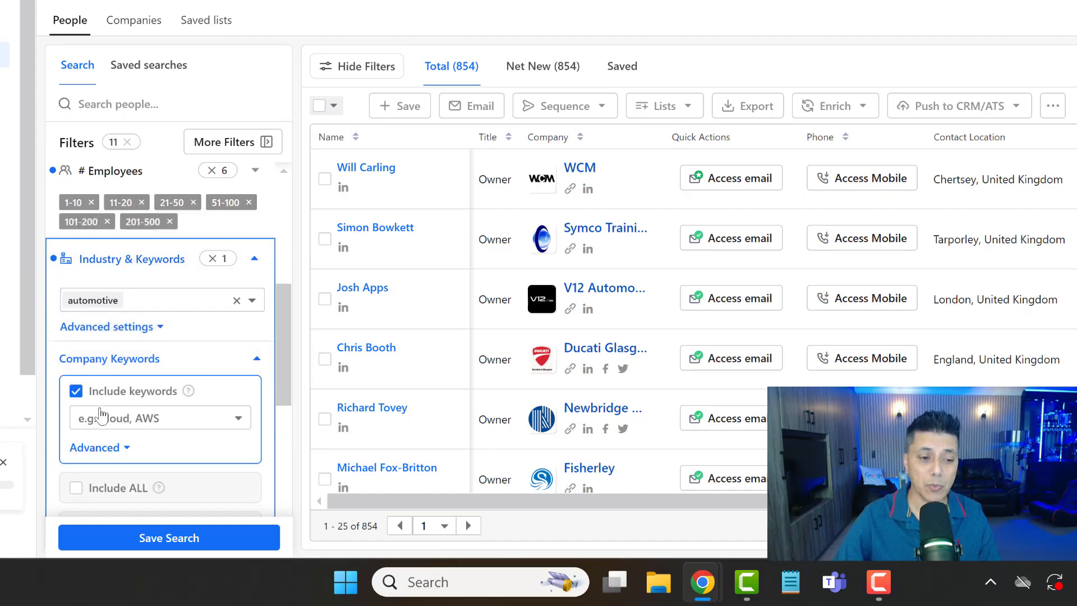
click(108, 418)
text(mot)
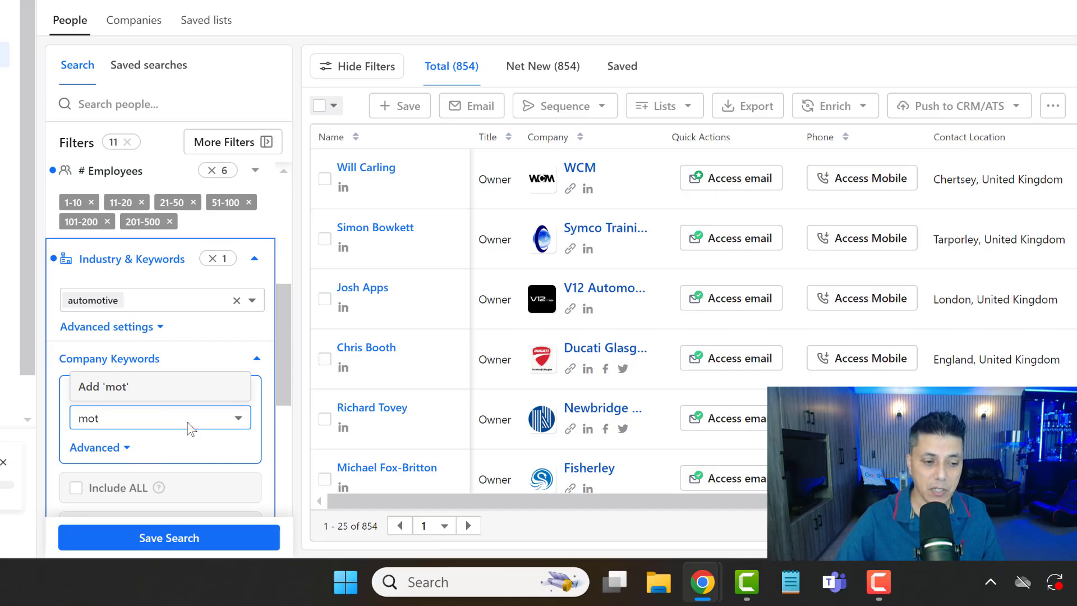
click(114, 393)
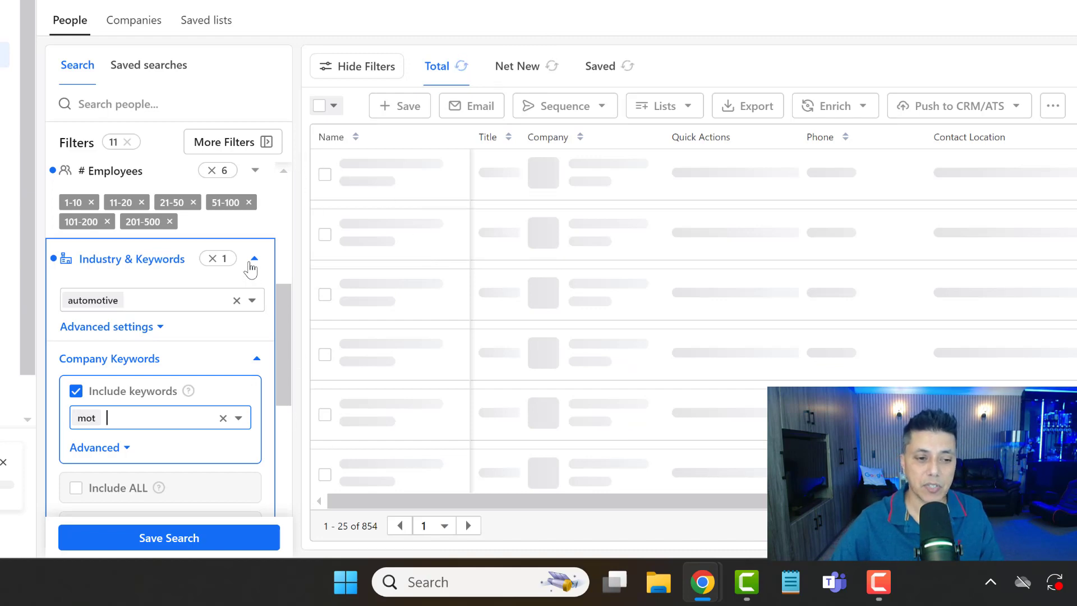
click(256, 362)
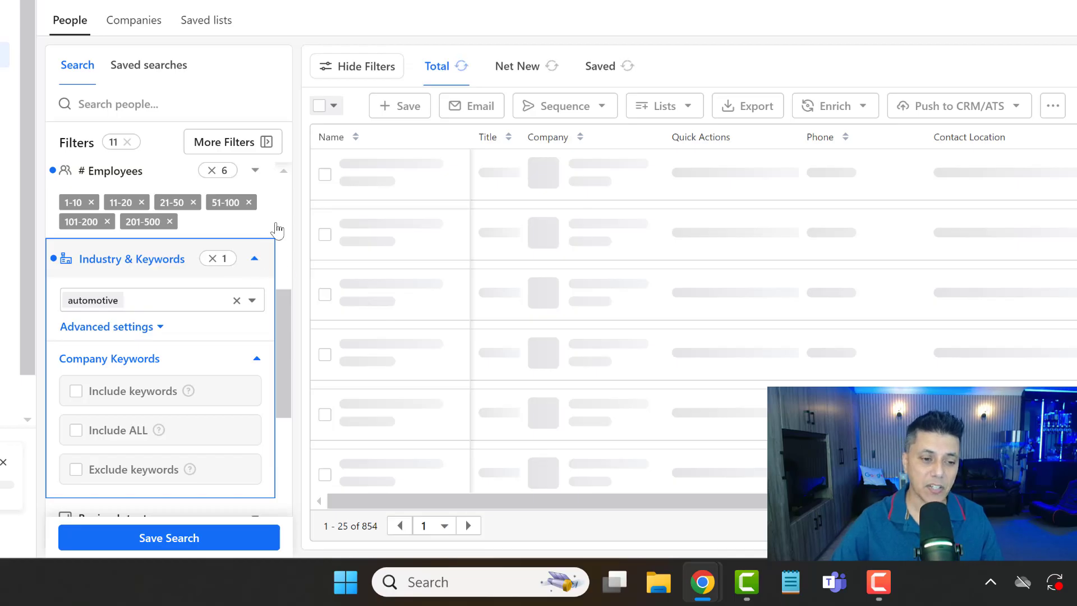
- Inspect the options of the Email Opened filter and collapse it without setting any criteria
drag(288, 395, 280, 490)
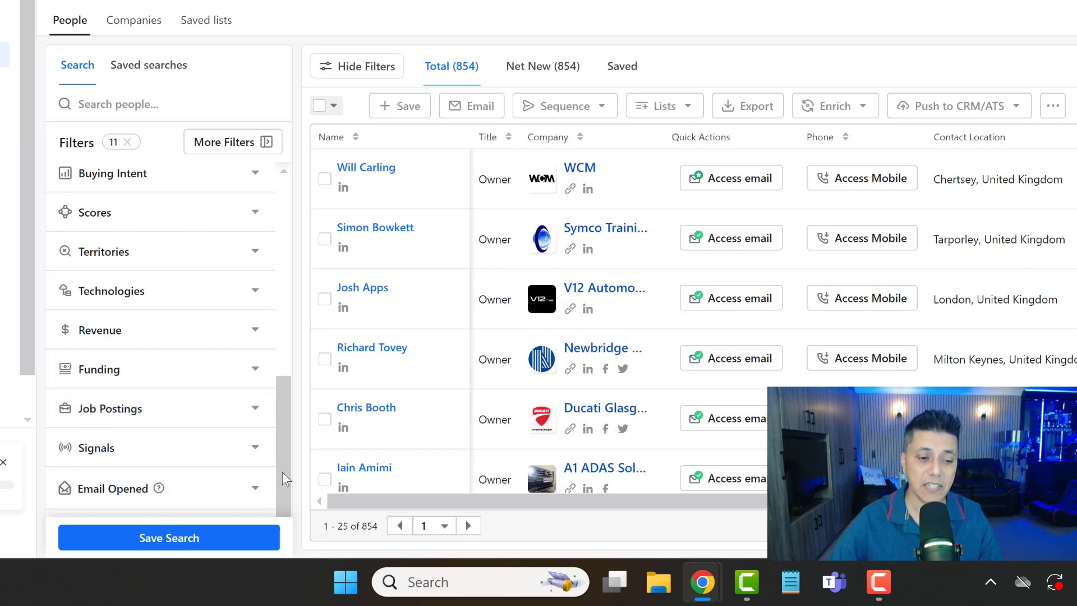
click(253, 484)
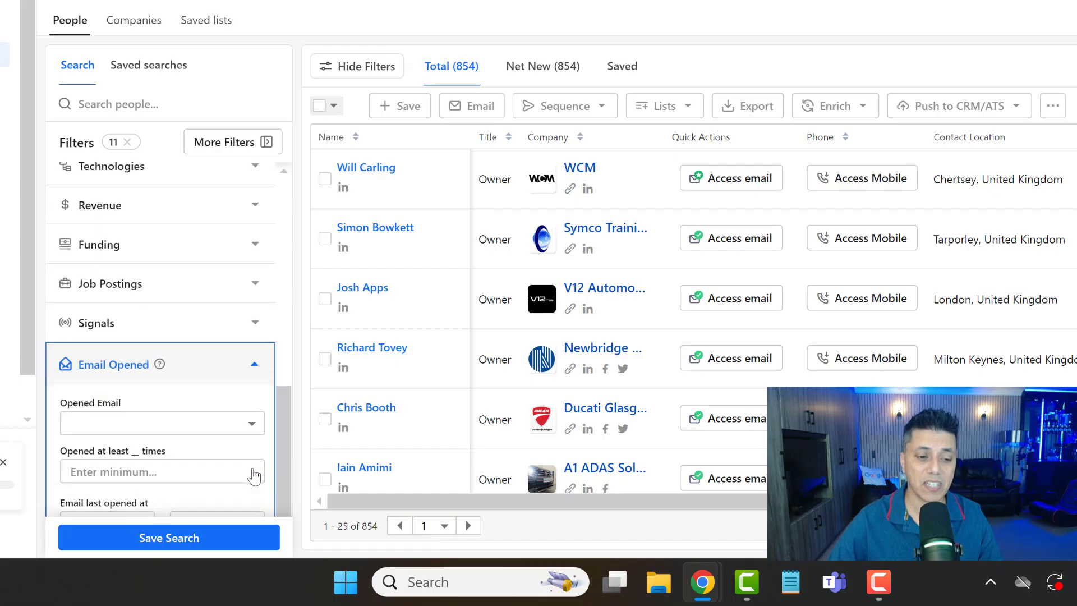
click(96, 428)
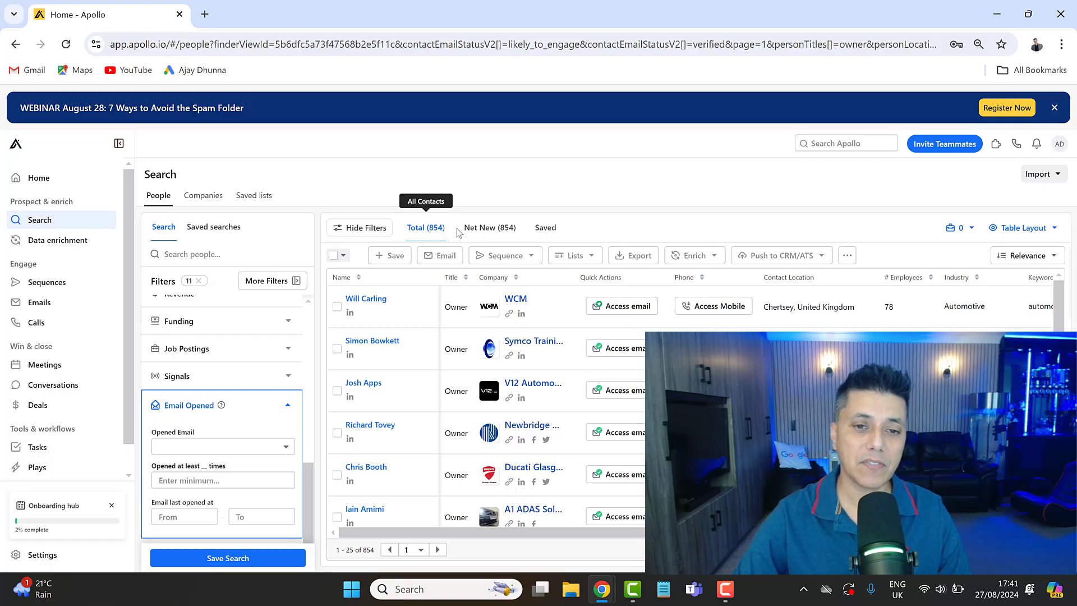
click(289, 407)
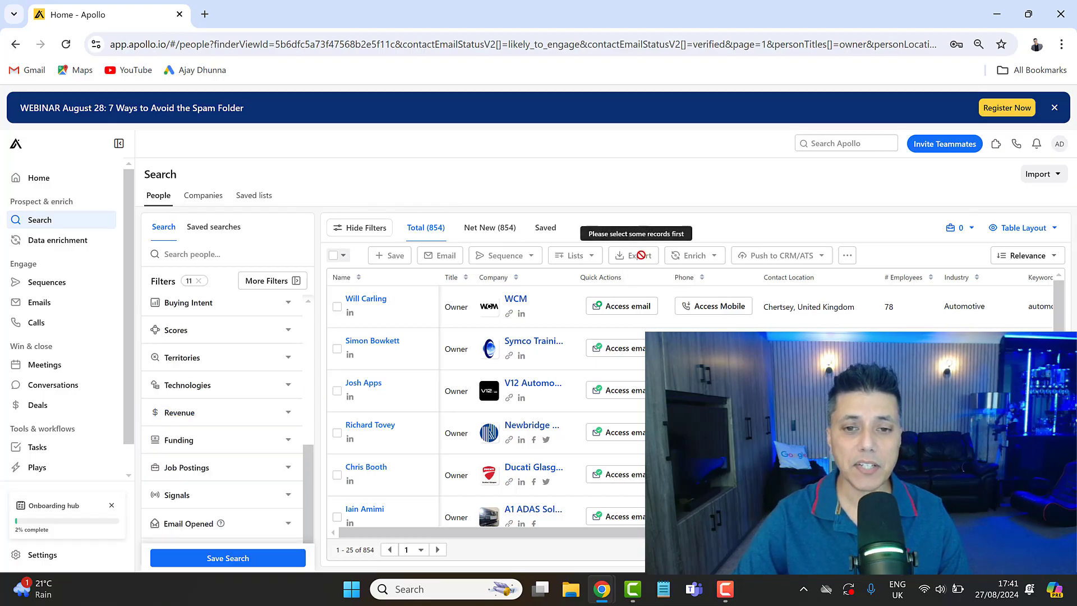
- Select 100 people from the search results using advanced selection, with the max people per company value set to 7
click(334, 259)
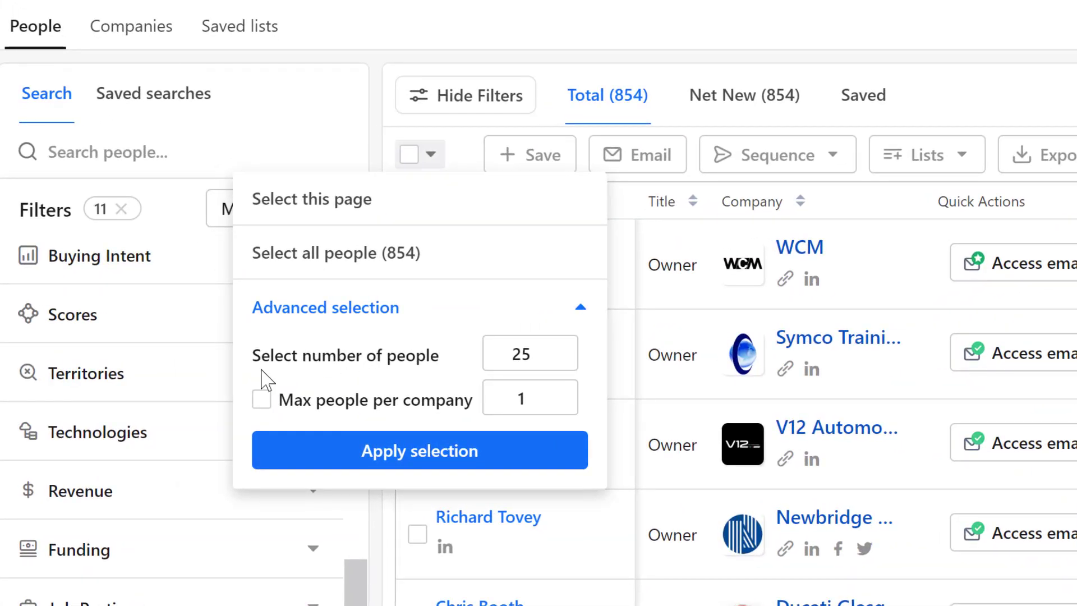
click(538, 357)
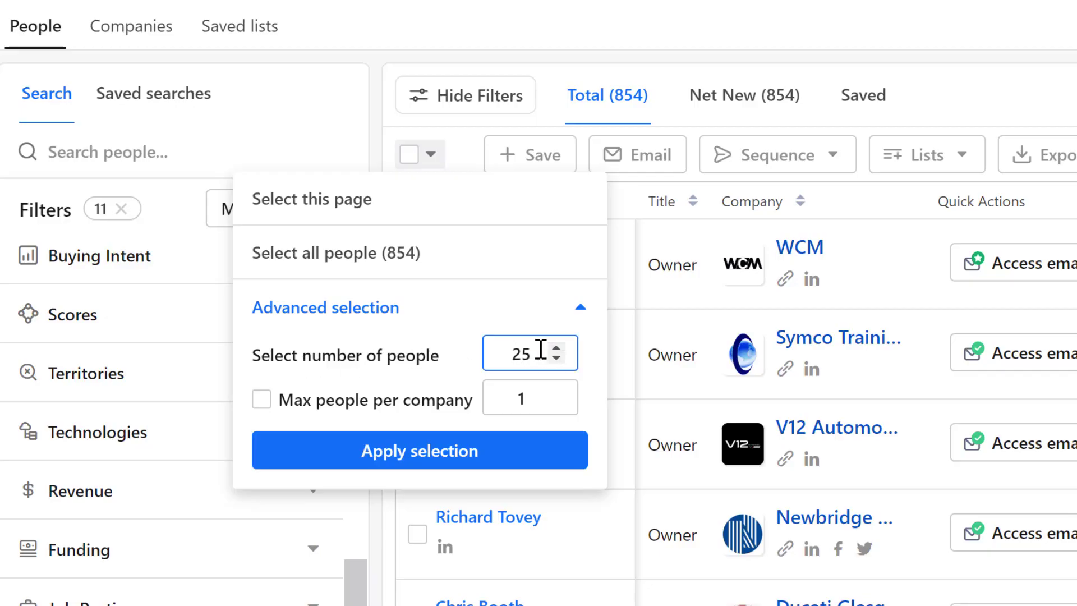
double_click(493, 358)
text(100)
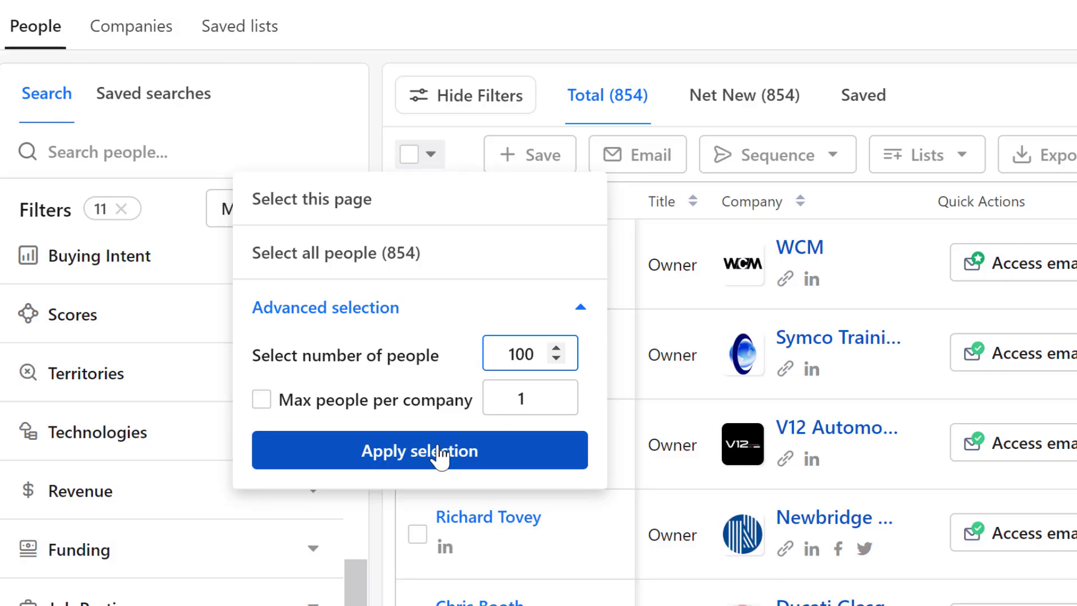
click(556, 393)
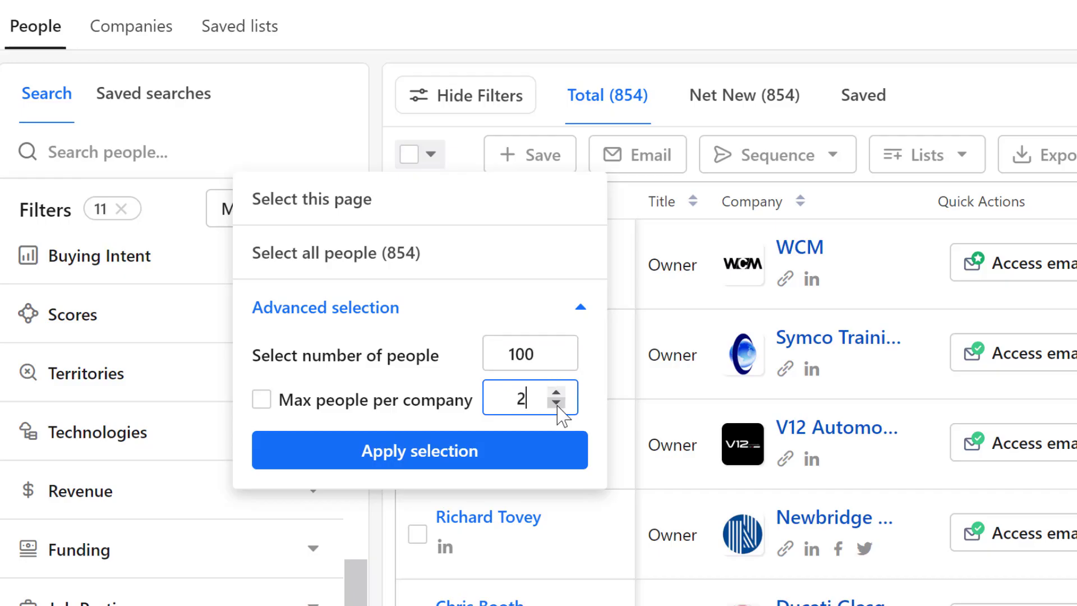
click(556, 392)
click(555, 392)
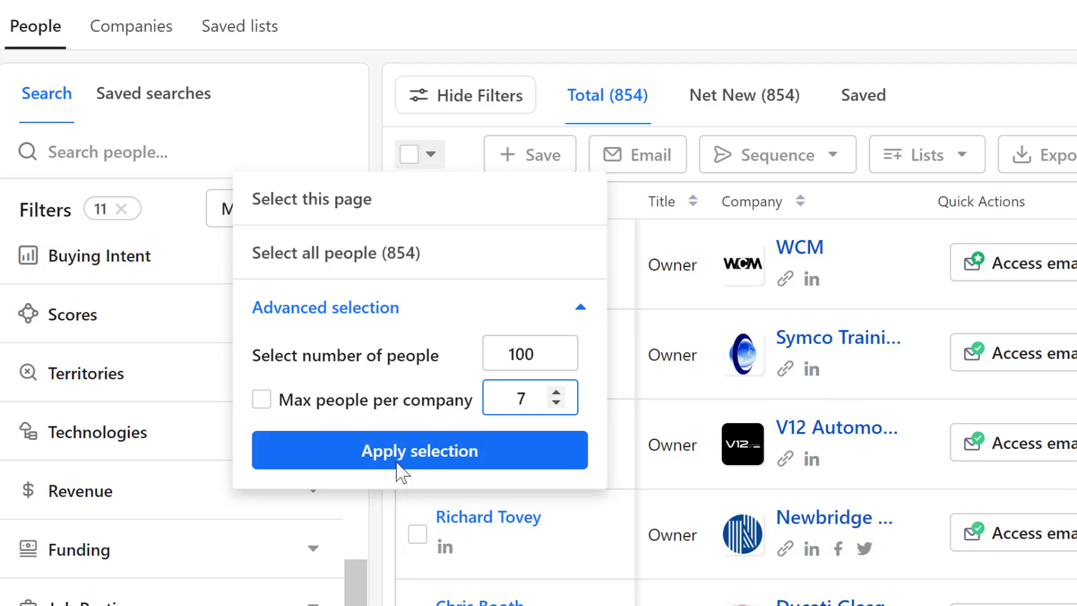
click(404, 457)
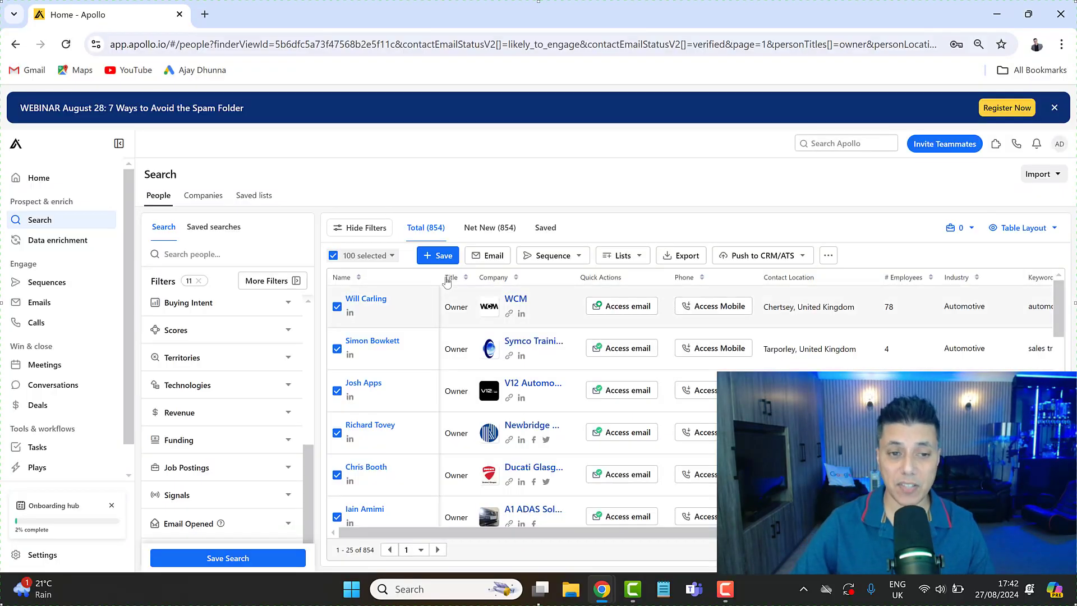
- Examine the AI email and sequence options in the CSV export of the selected people, and cancel the export
click(691, 258)
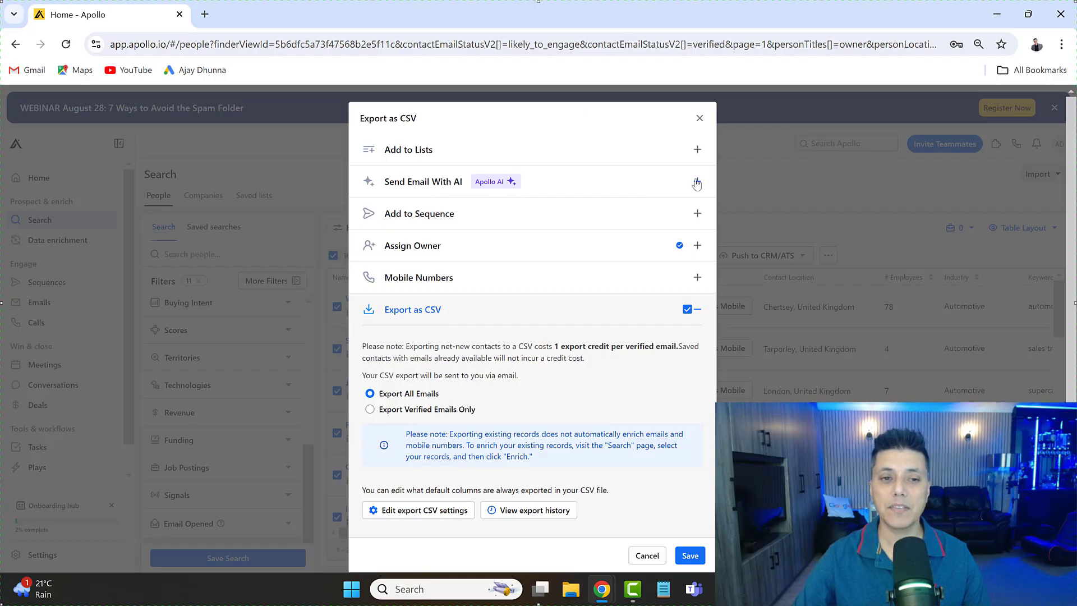
click(697, 182)
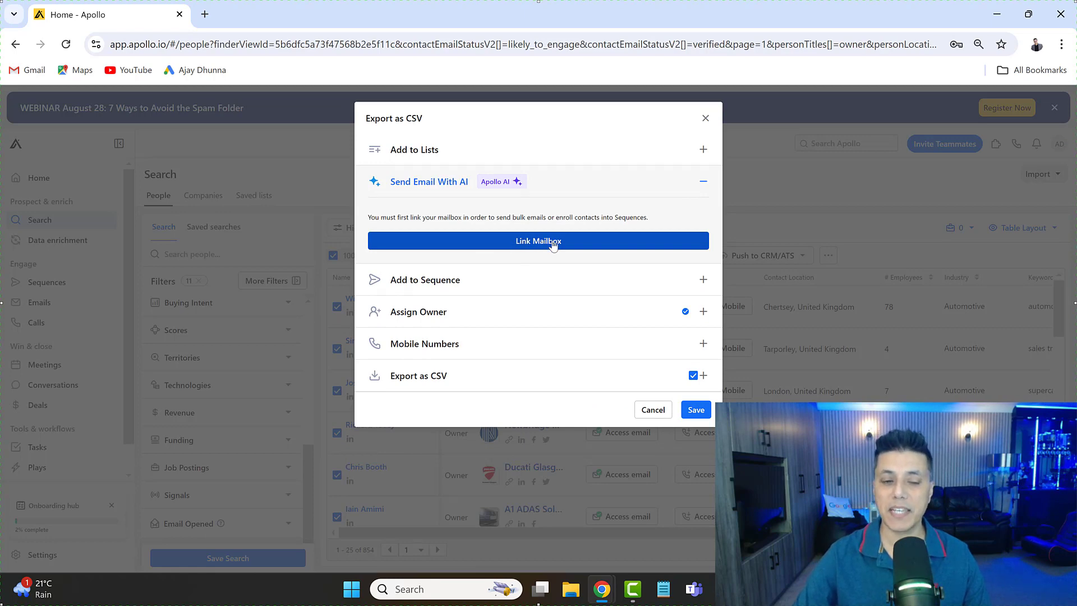
click(509, 280)
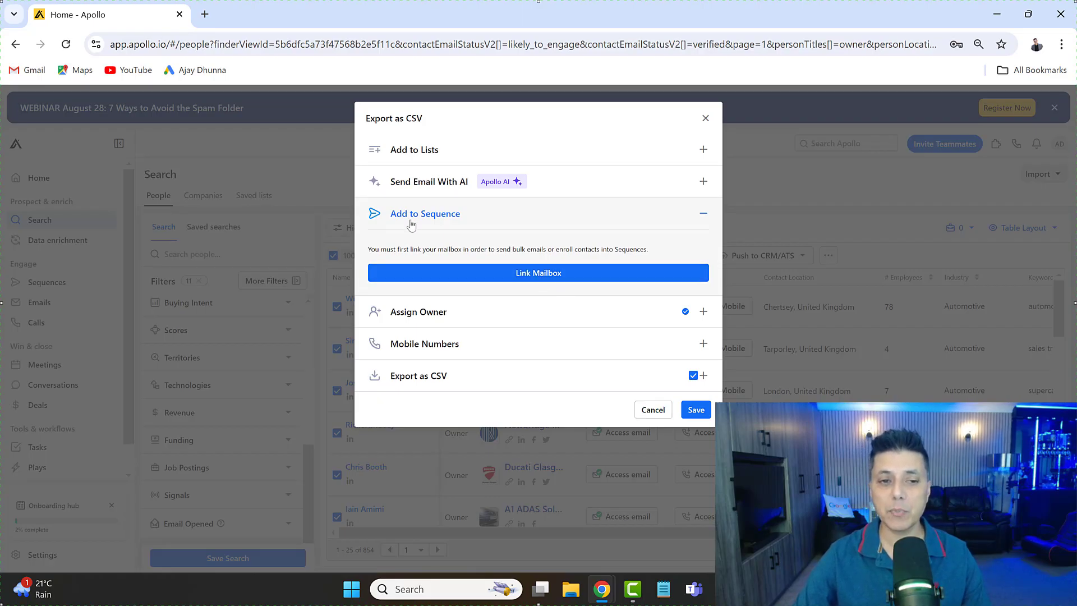
click(653, 409)
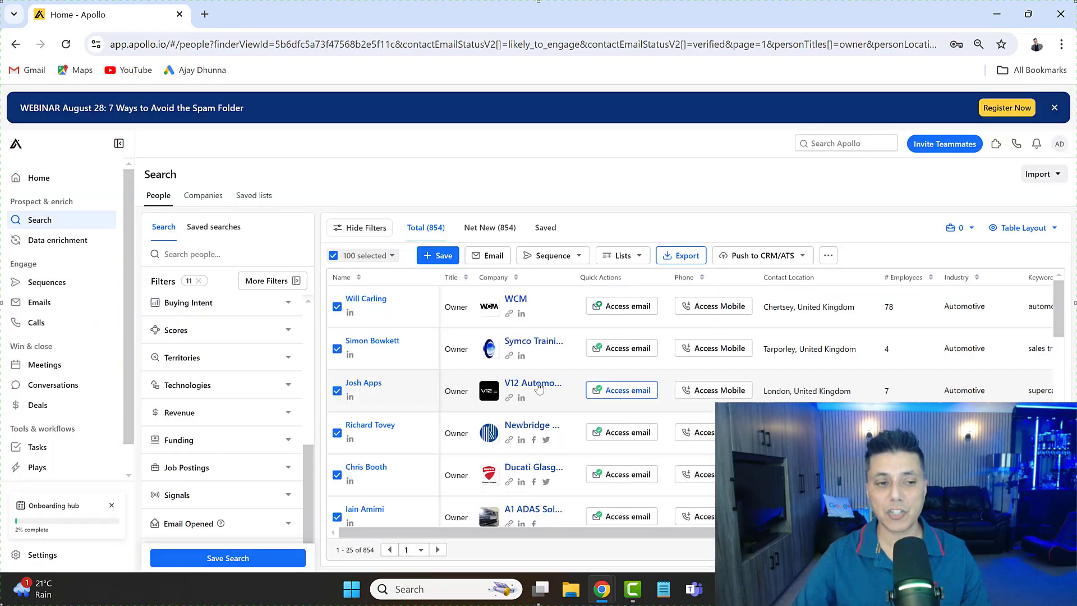
- Go to Sequences and create a first outbound email sequence with AI
click(69, 285)
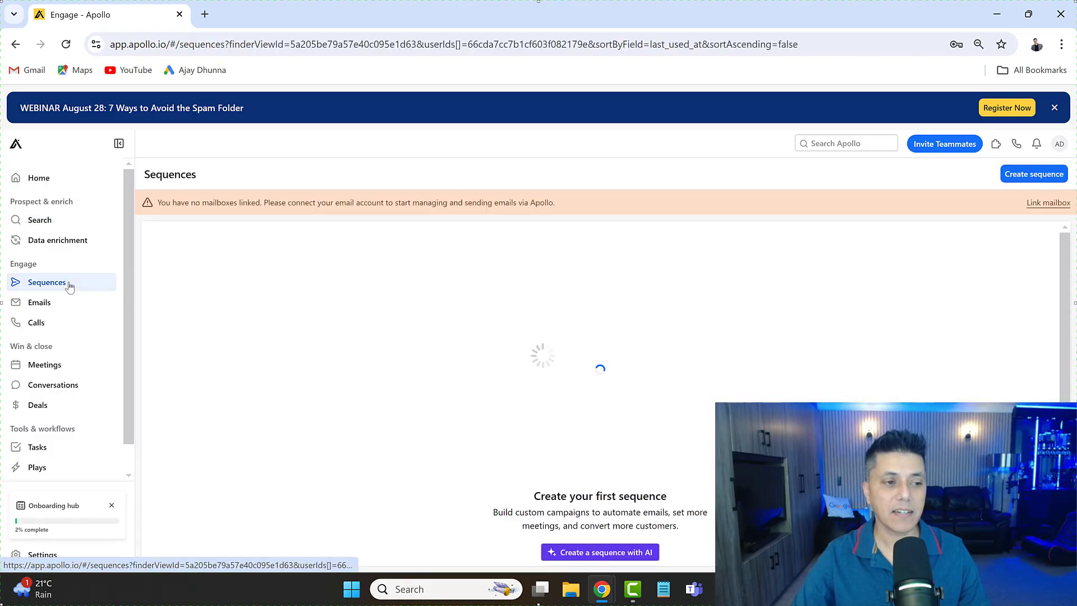
scroll(960, 295, down, 3)
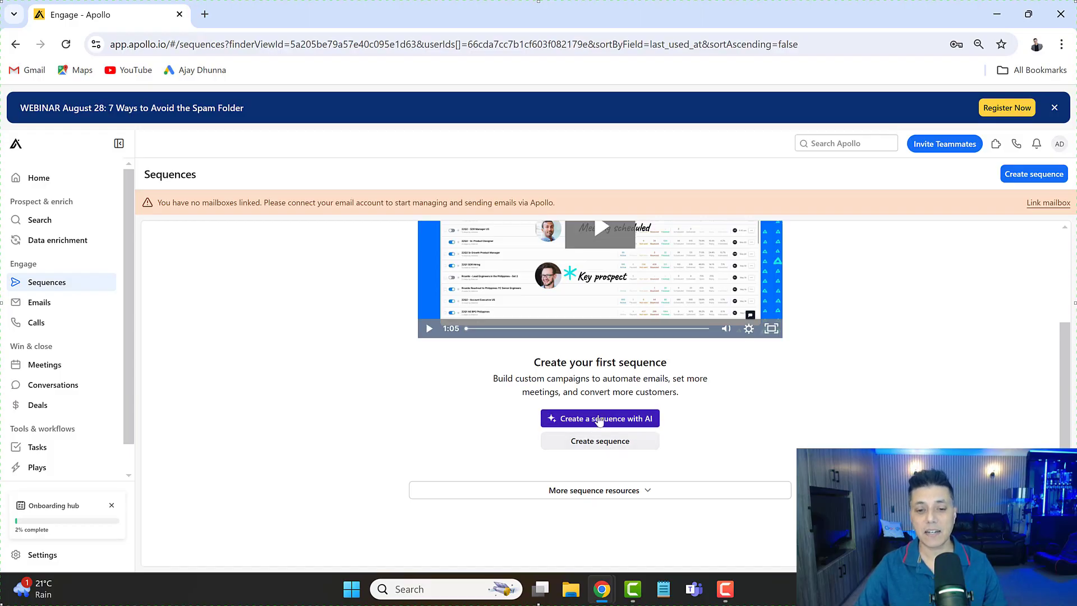
click(598, 420)
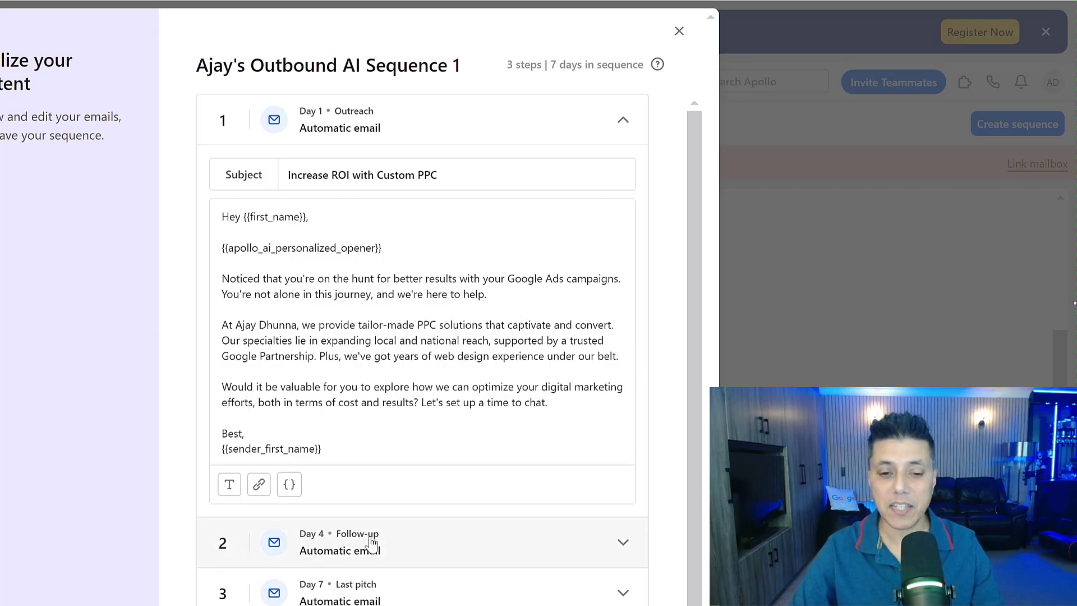
- Review the Day 4 follow-up and Day 7 last pitch emails of the AI-generated sequence
click(429, 543)
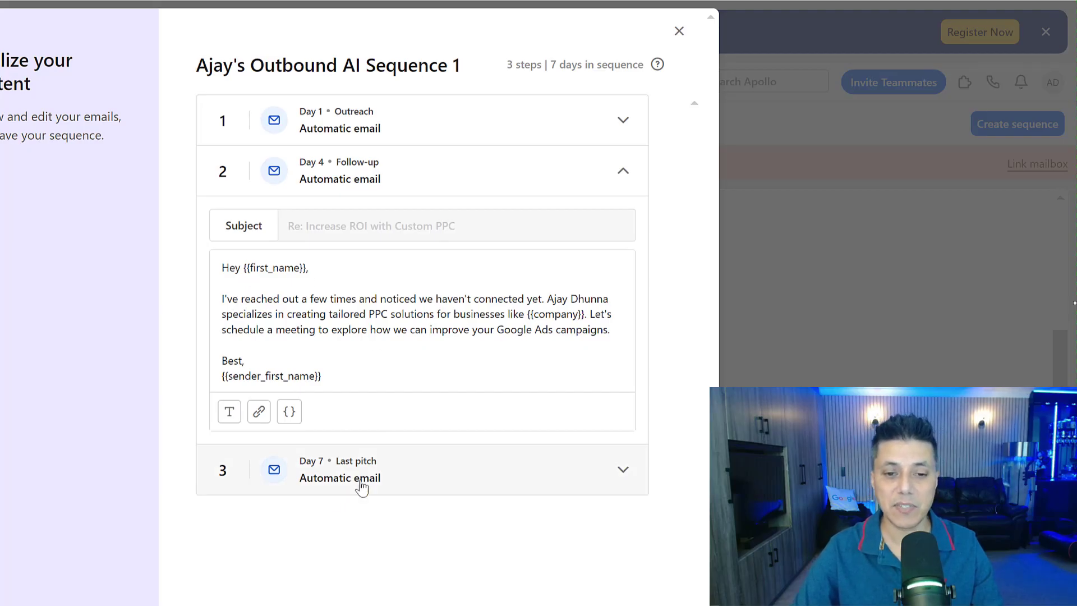
click(449, 484)
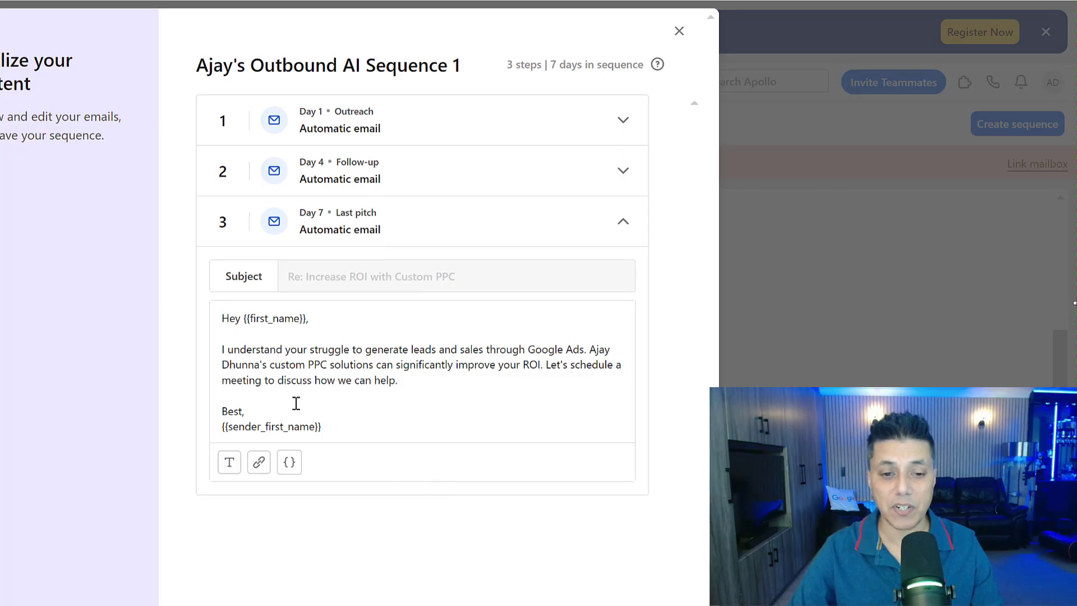